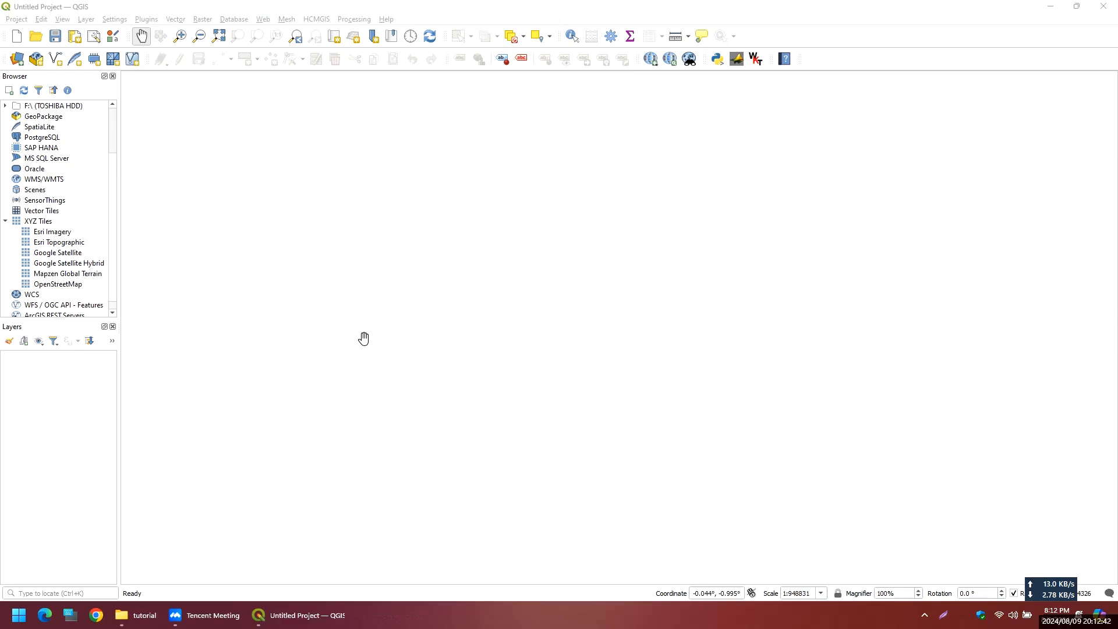
Step: Switch to File Explorer and check the contents of the original and masked folders inside tutorial
mouse_move(140, 621)
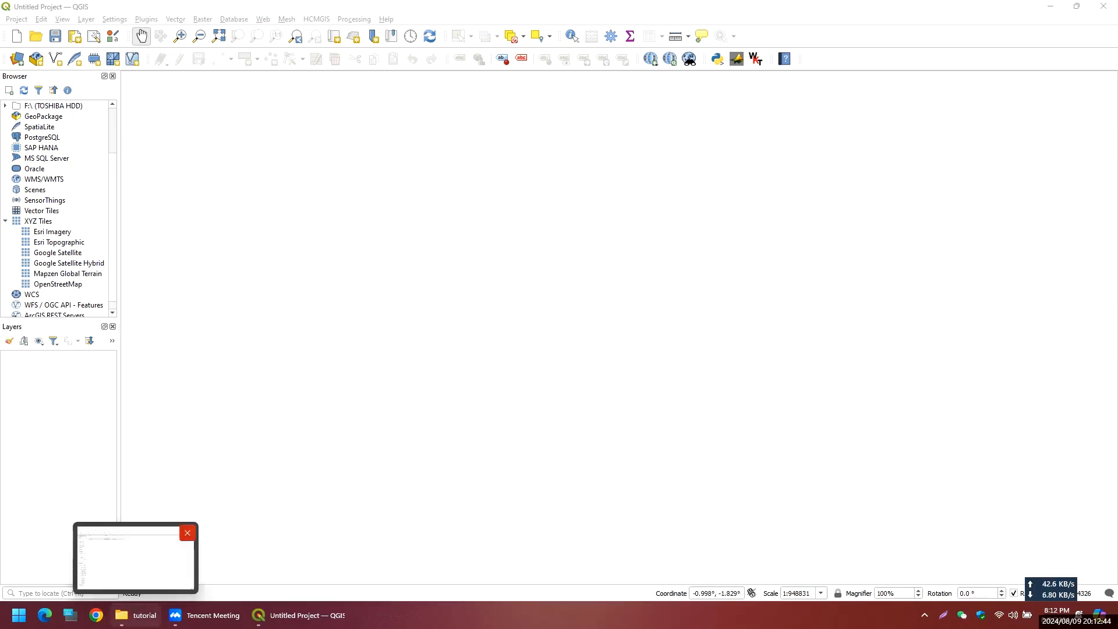
left_click(154, 556)
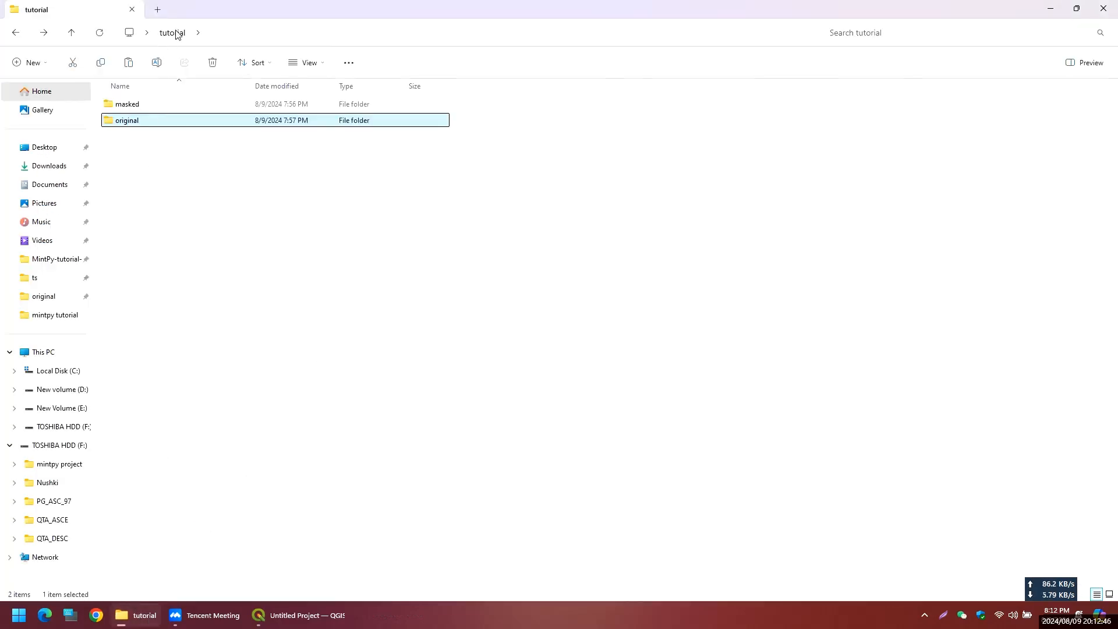
double_click(129, 122)
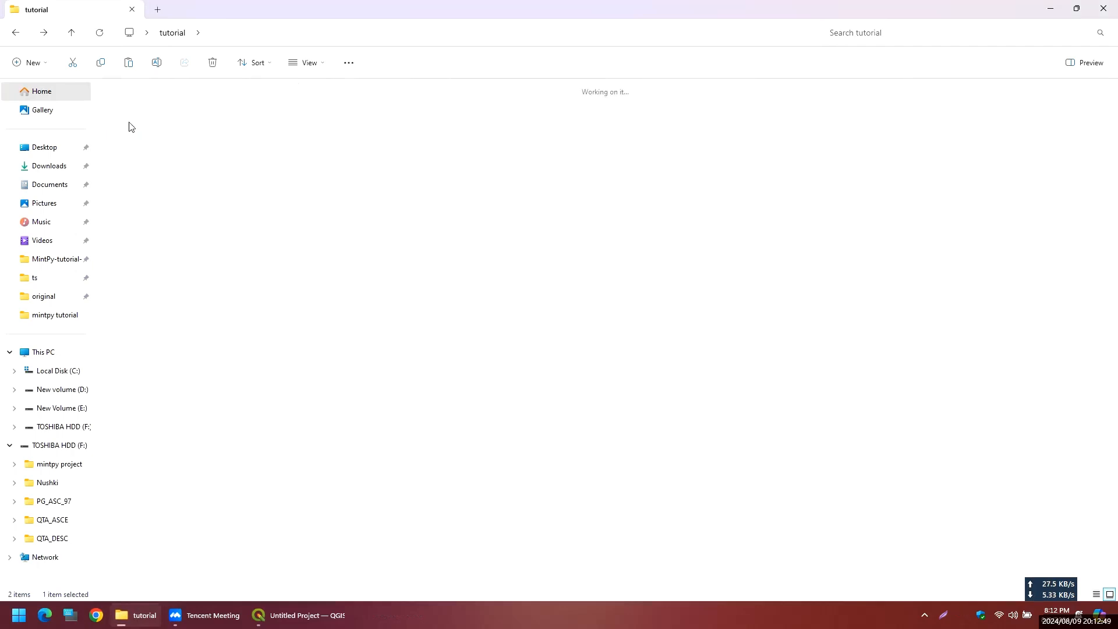
key("alt+Left")
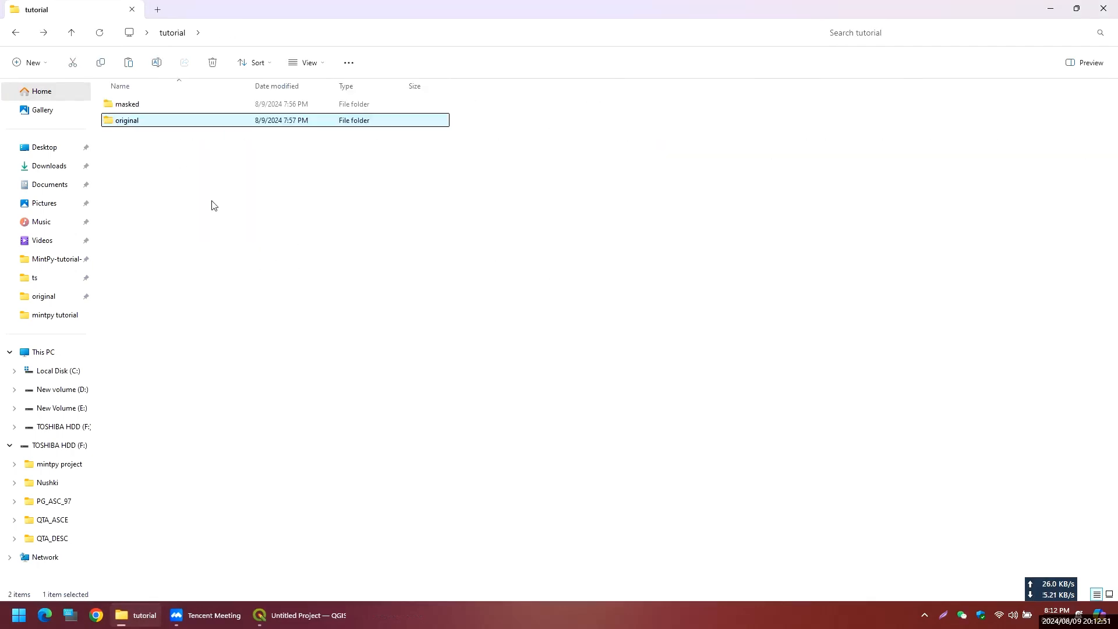
double_click(126, 120)
key("alt+Left")
double_click(129, 110)
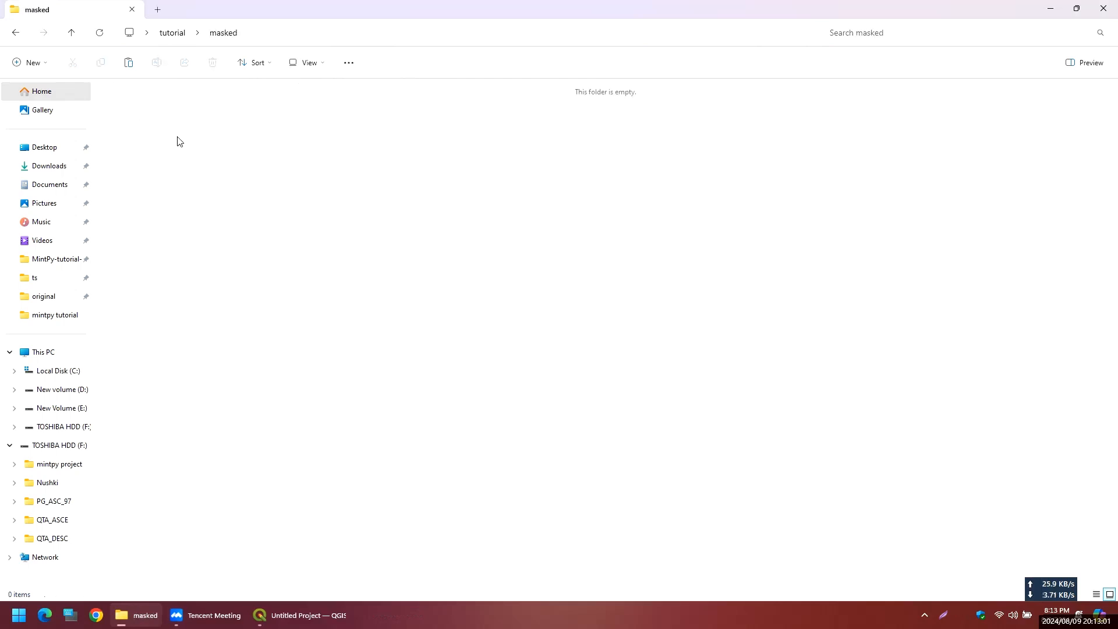
key("alt+Left")
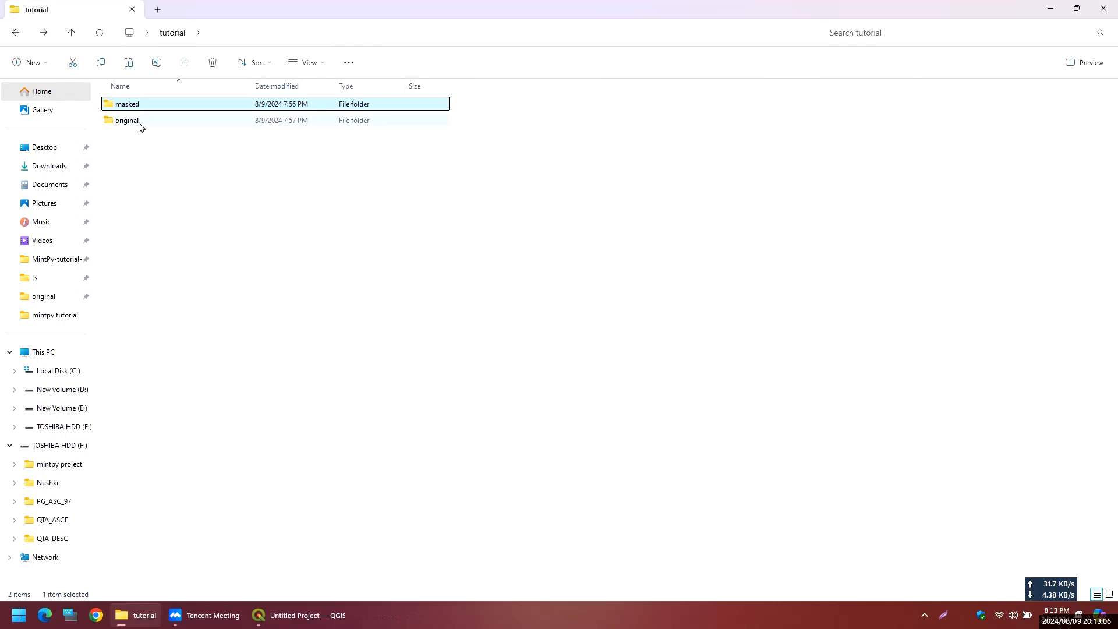
Step: Load all the disp.los_utm.tif rasters from the original folder into the QGIS project as layers
double_click(139, 123)
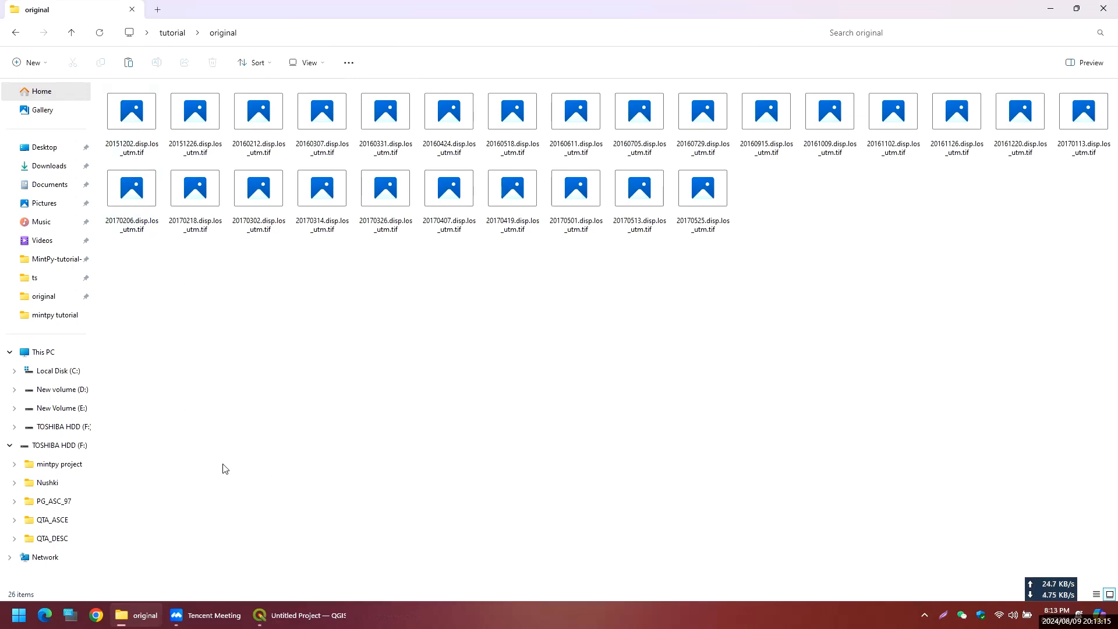
left_click_drag(129, 306, 53, 397)
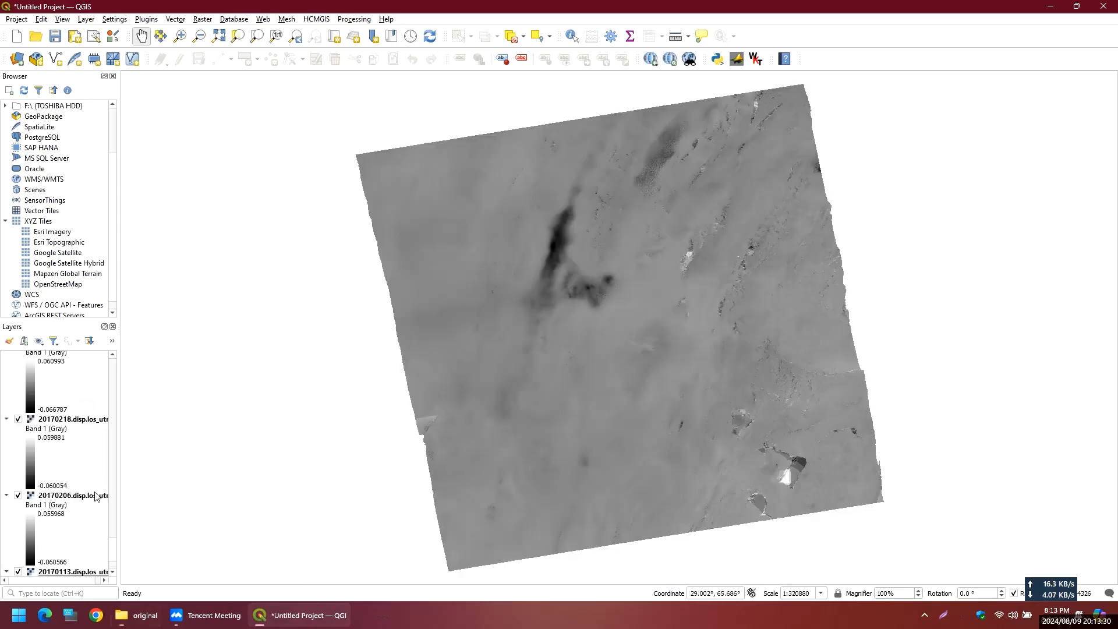
Step: Style the 20161220.disp.los_utm layer as Singleband pseudocolor with gamma 0.38
scroll(73, 460, "down", 10)
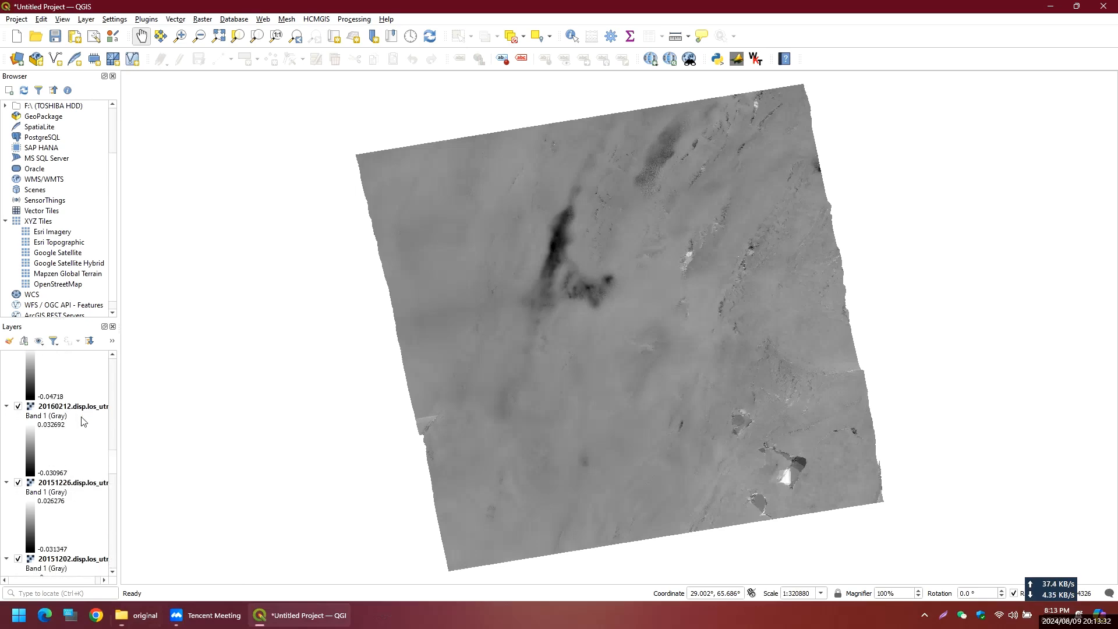
double_click(70, 361)
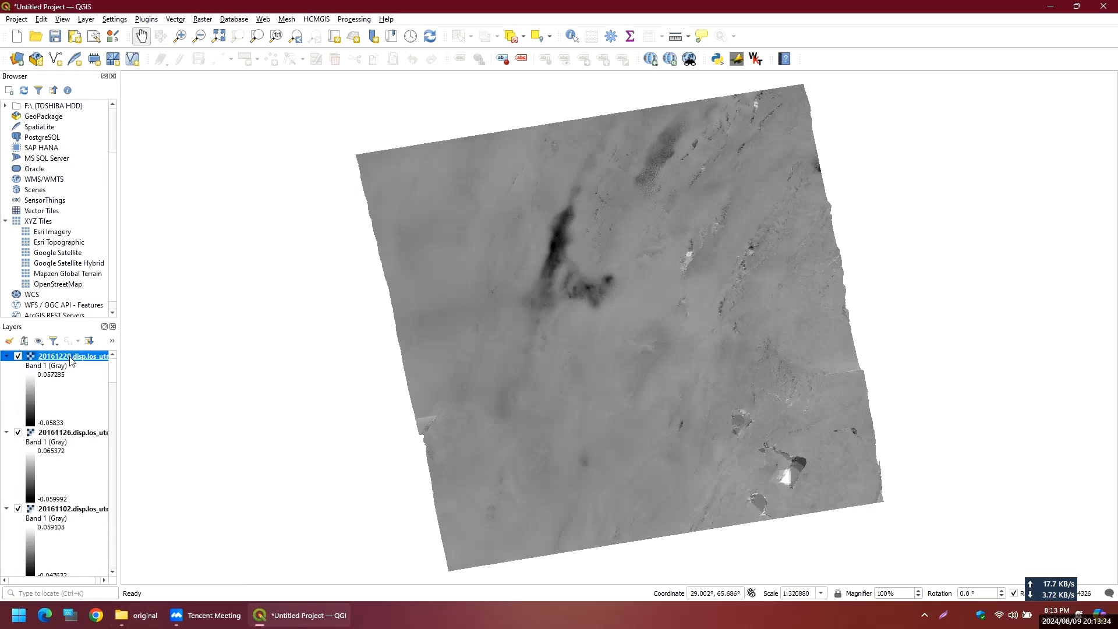
left_click(251, 58)
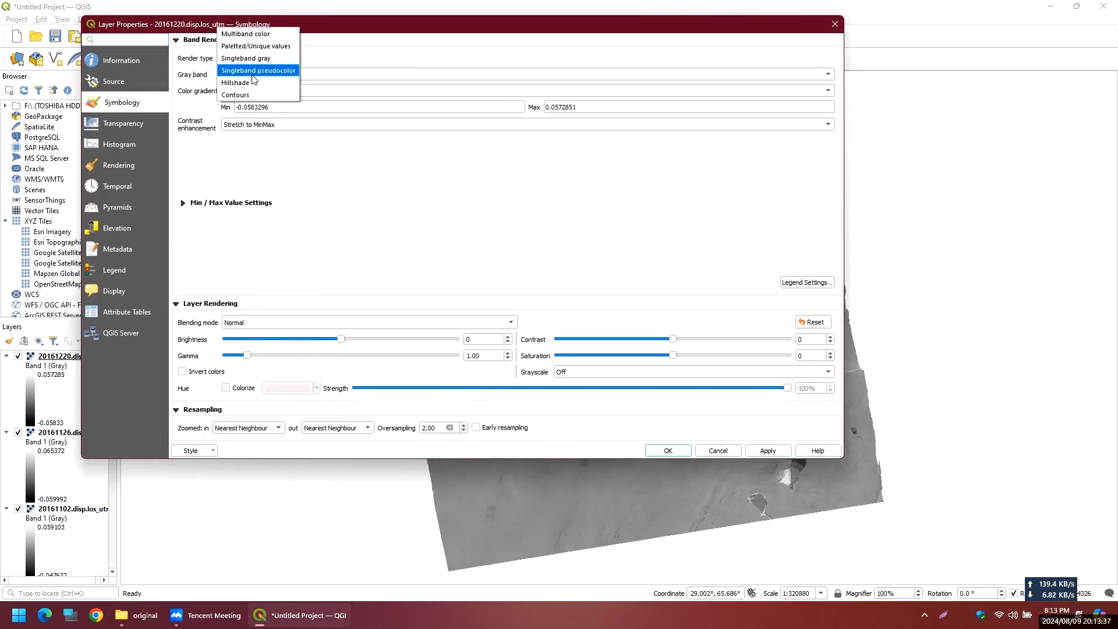
left_click(251, 72)
left_click_drag(248, 412, 233, 418)
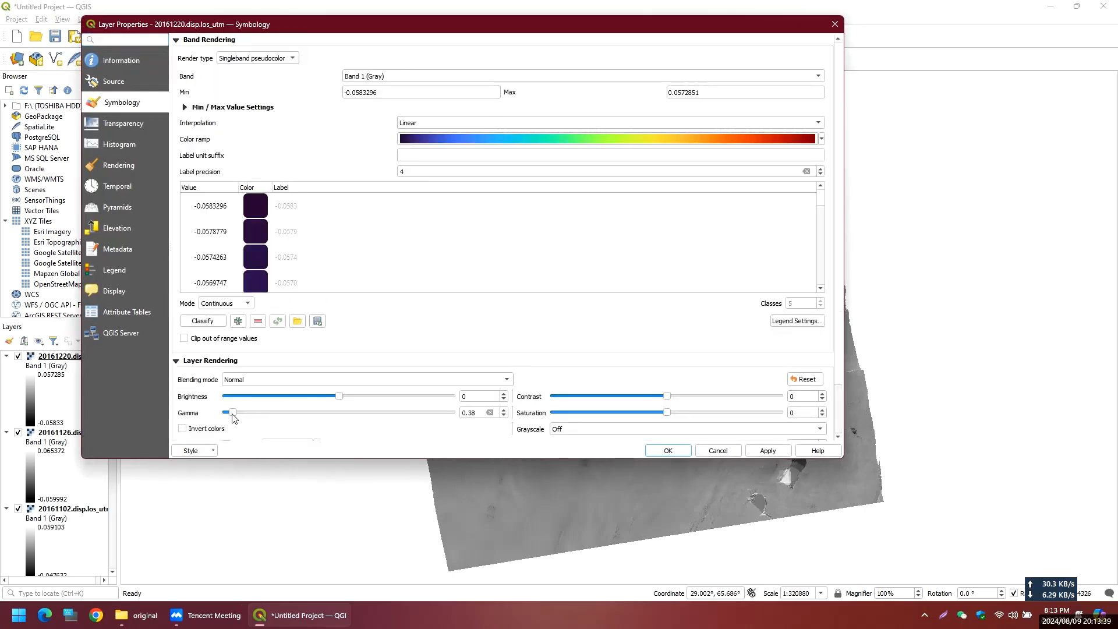
left_click(665, 450)
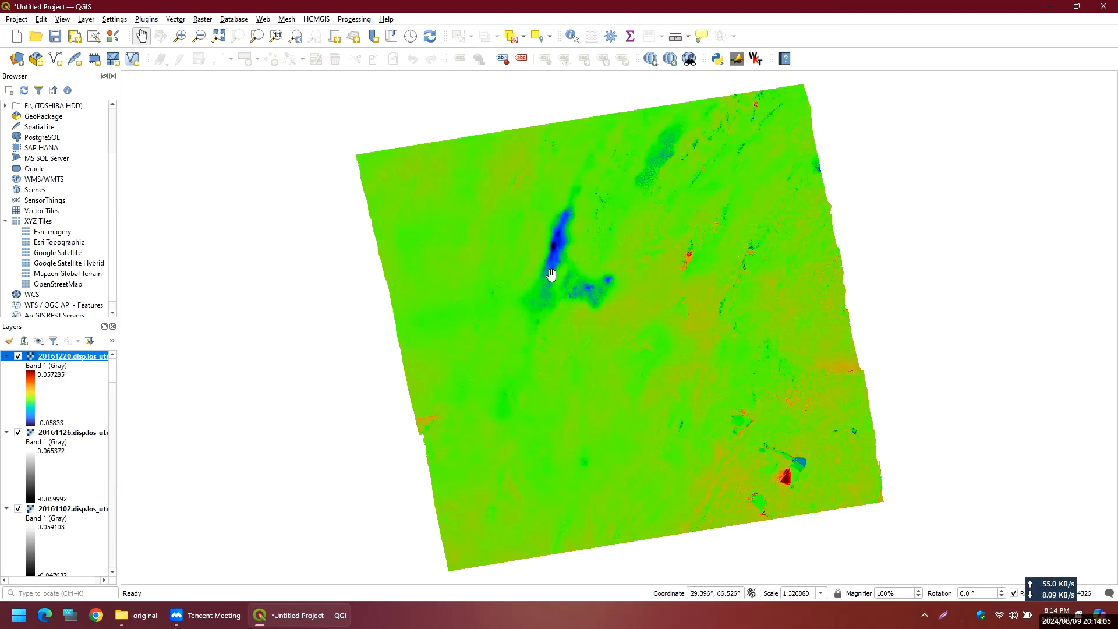
Step: Try inverting the colours of the 20161220.disp.los_utm layer, and turn the inversion back off
double_click(80, 357)
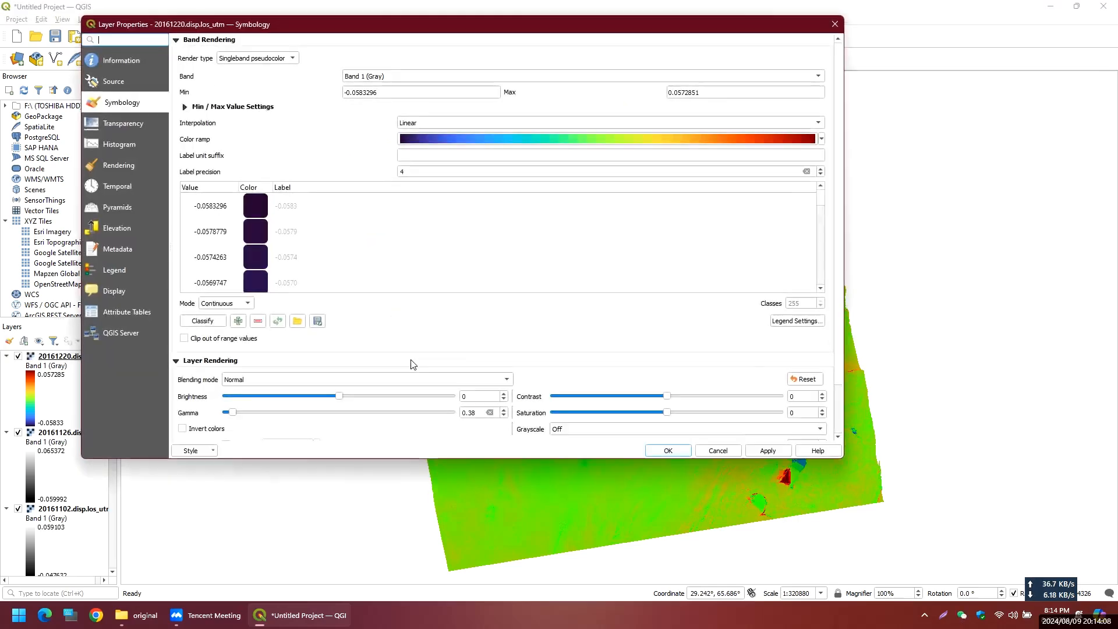
left_click(183, 429)
left_click(668, 451)
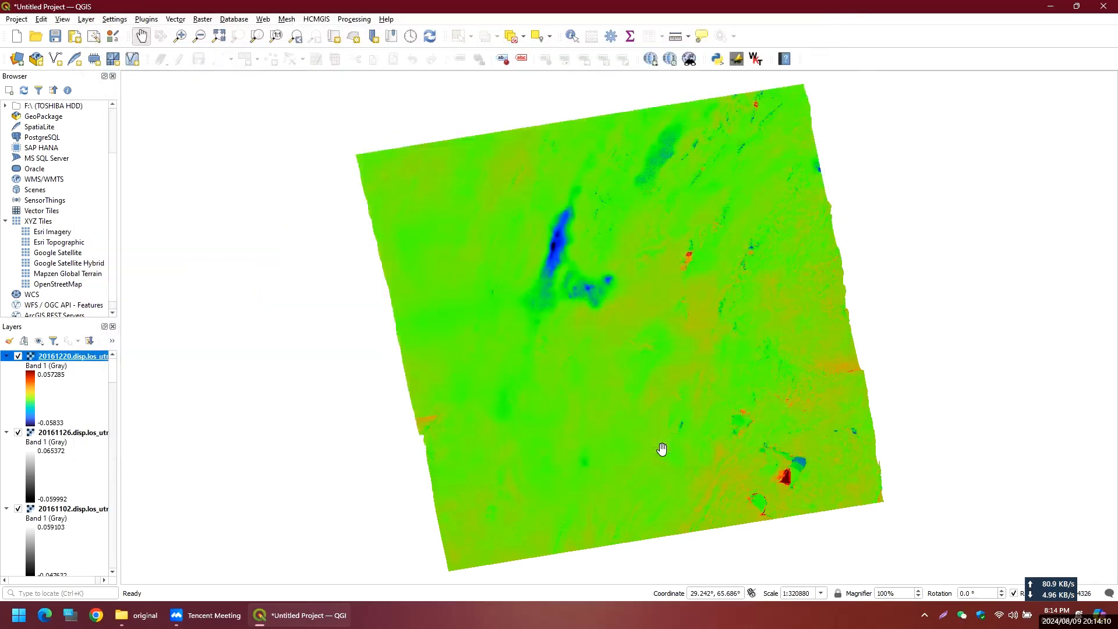
double_click(64, 357)
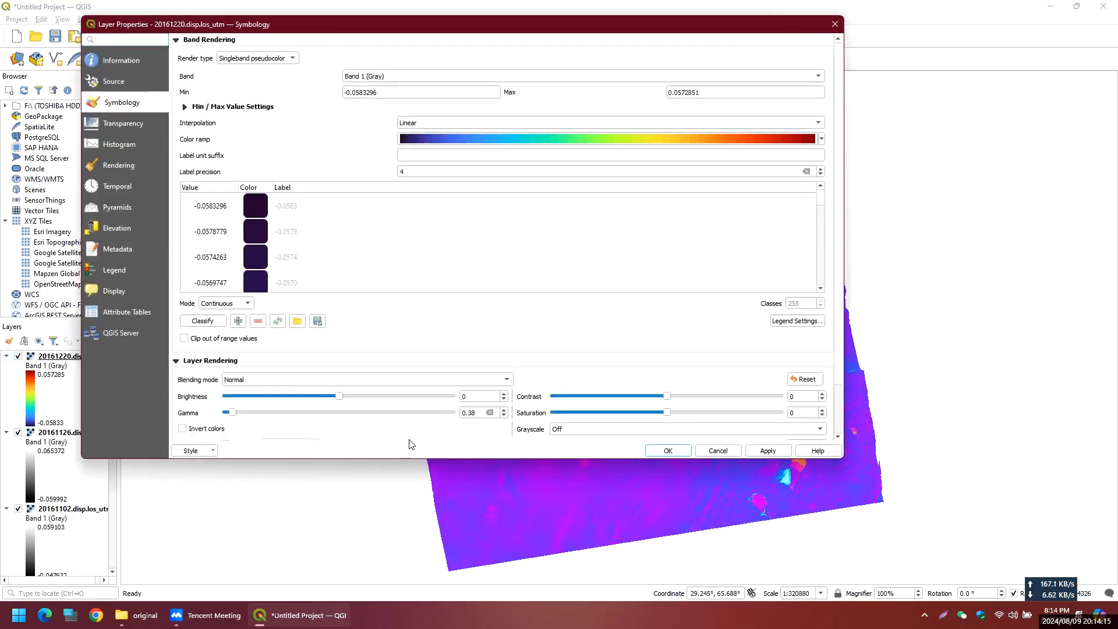
left_click(669, 450)
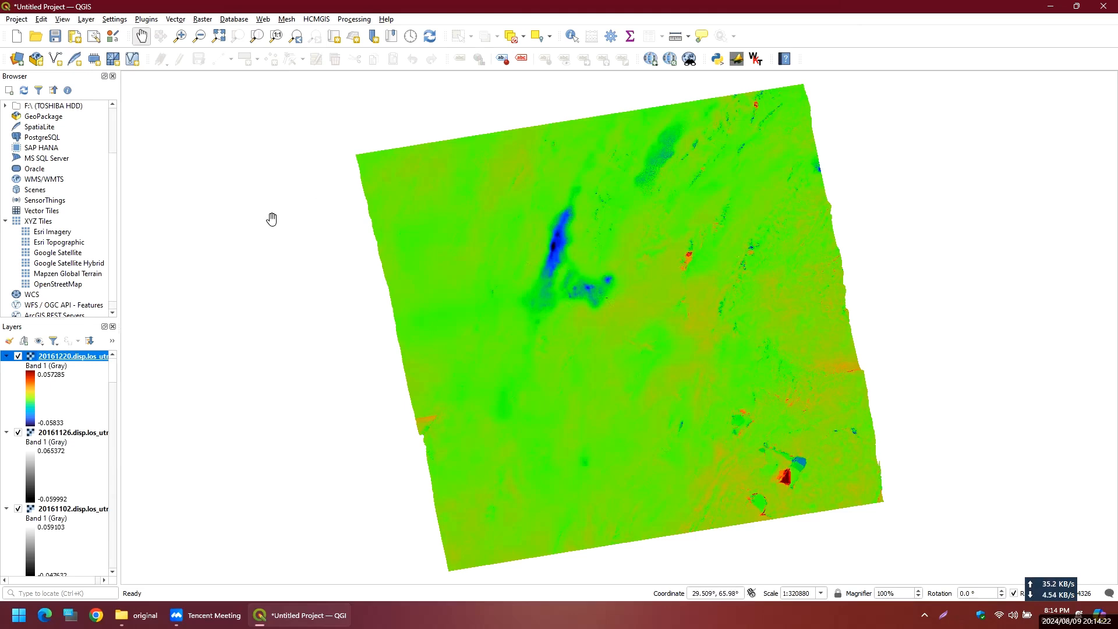
Step: Start Clip Raster by Extent on 20161220.disp.los_utm and draw a clipping extent around the blue zone, about 66.400 to 66.726 by 29.275 to 29.537
left_click(202, 19)
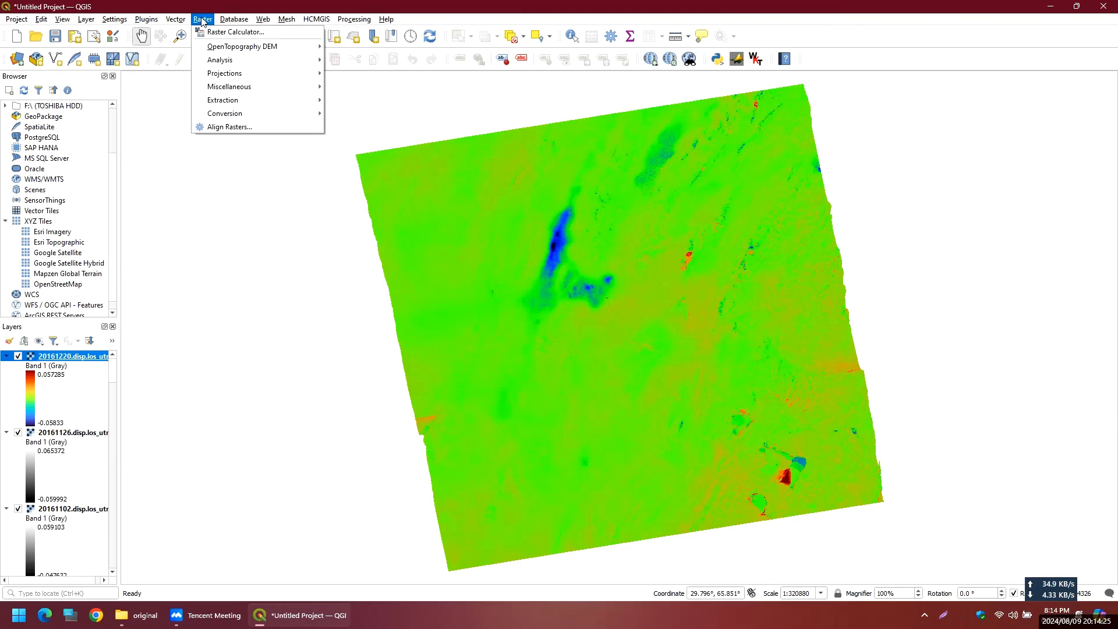
mouse_move(255, 100)
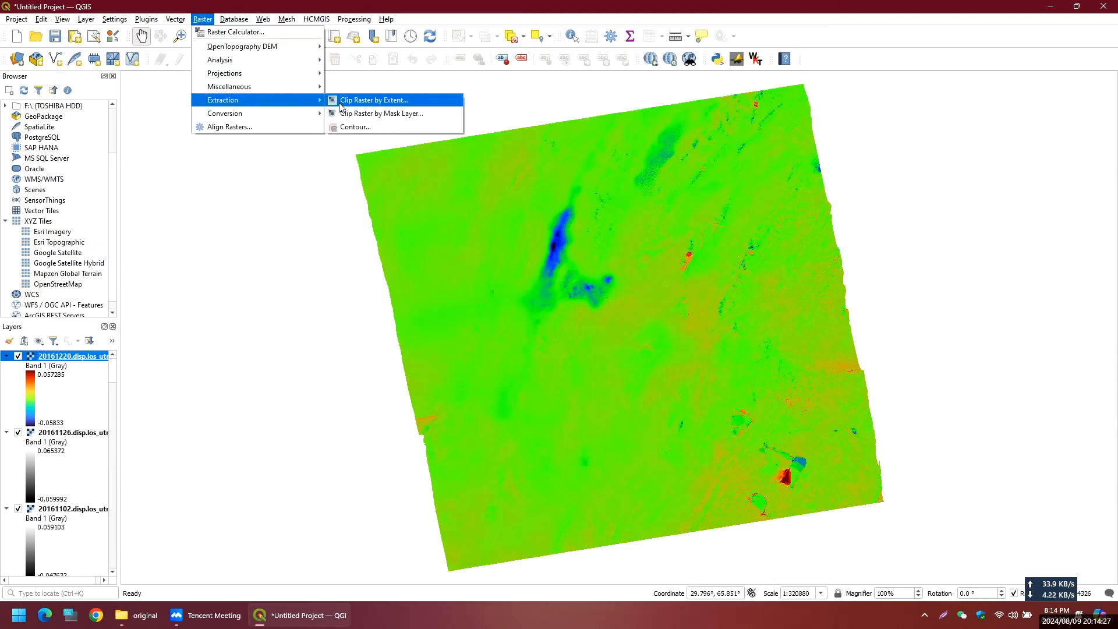
left_click(380, 105)
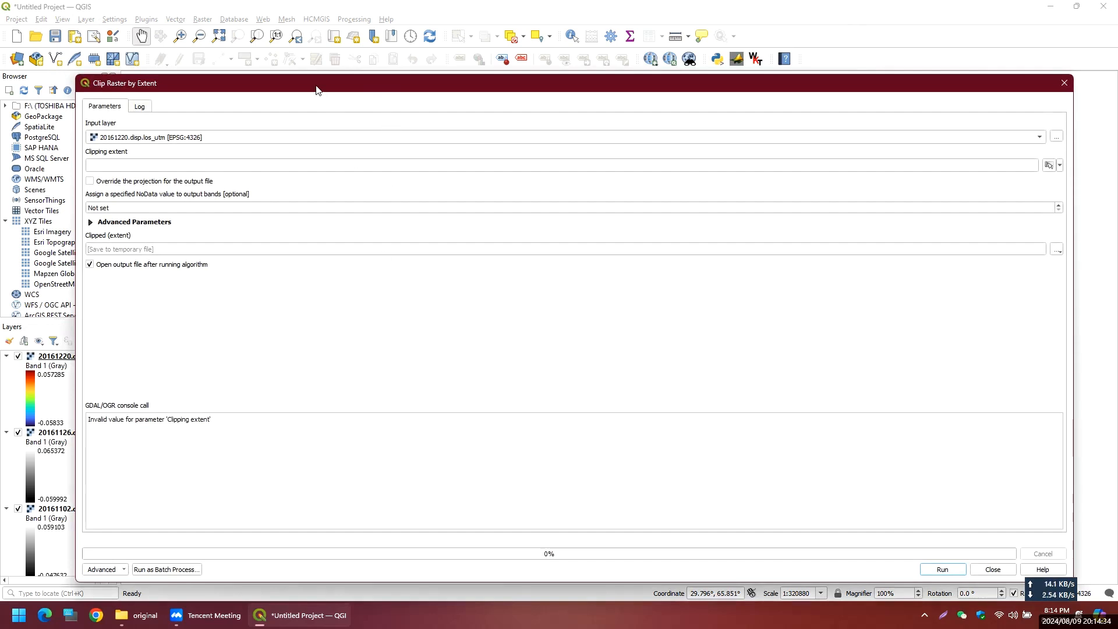
left_click(1061, 166)
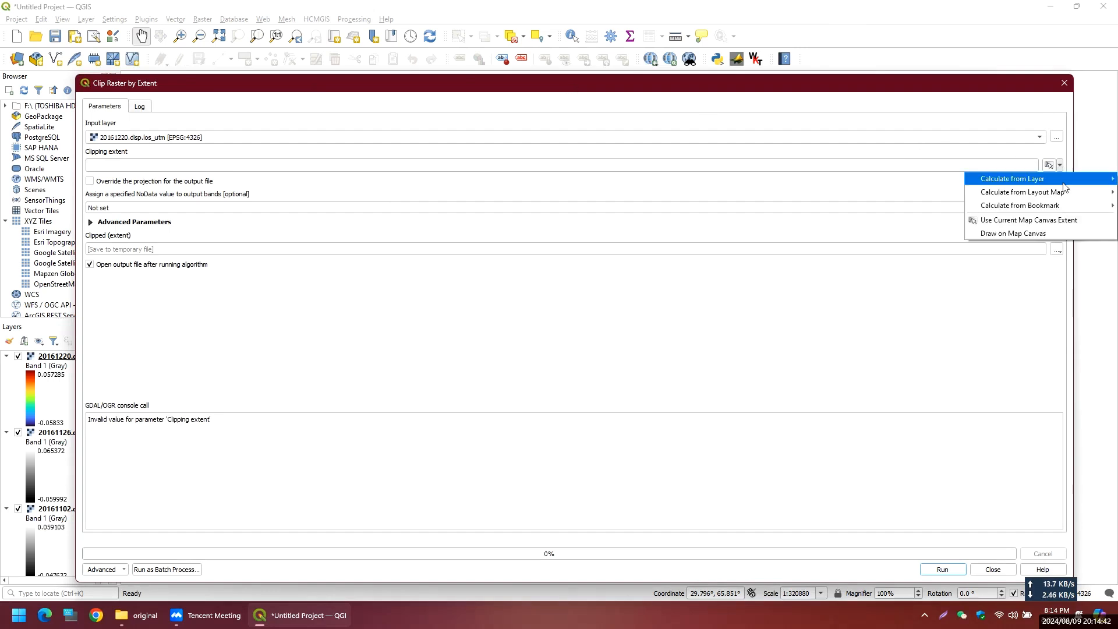
left_click(1001, 233)
left_click_drag(488, 205, 653, 338)
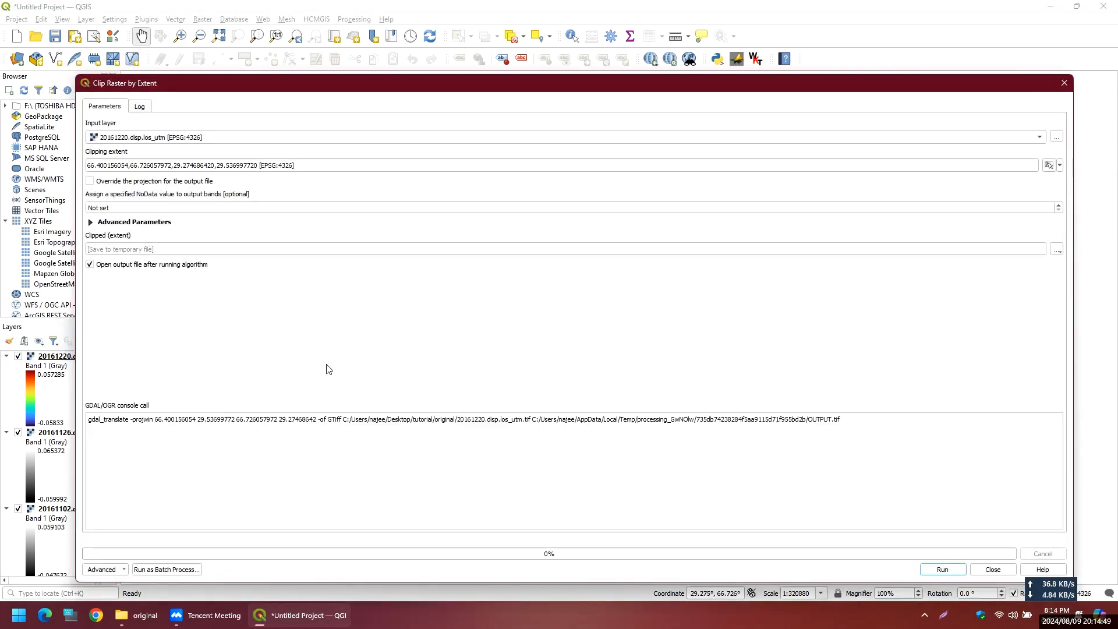
Step: Change the clip to a batch process and fill its input layers with all the open raster layers
left_click(152, 570)
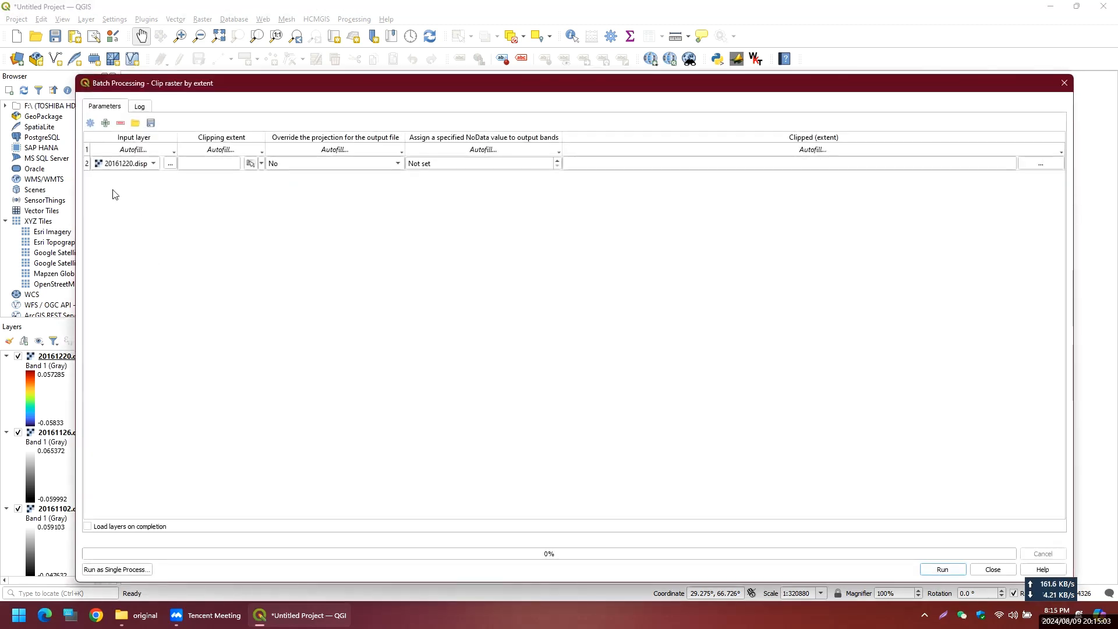
left_click(168, 153)
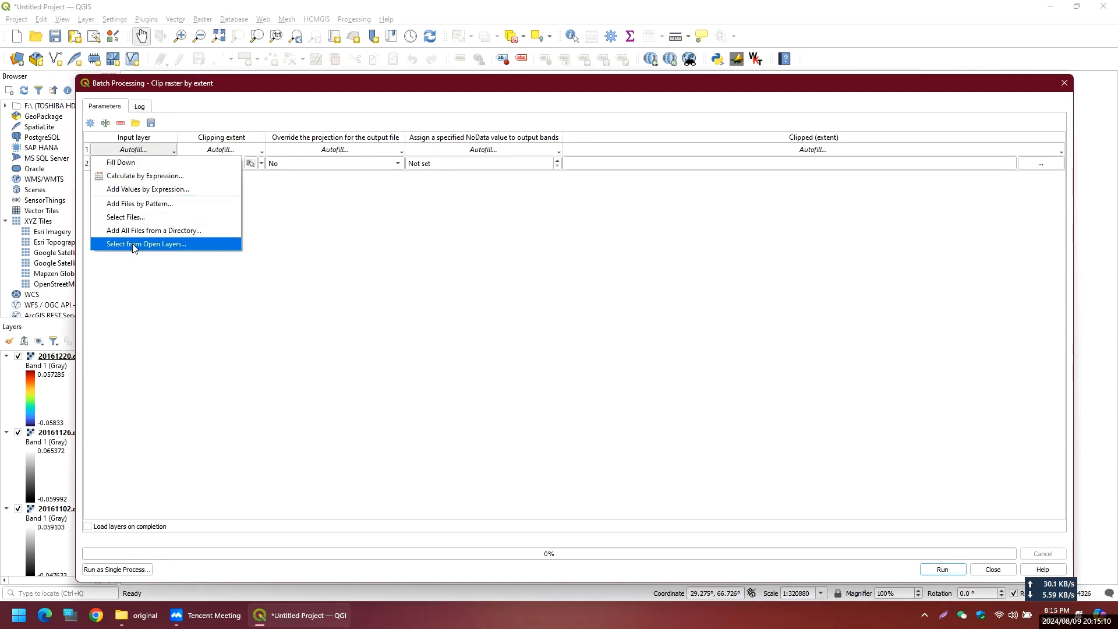
left_click(157, 245)
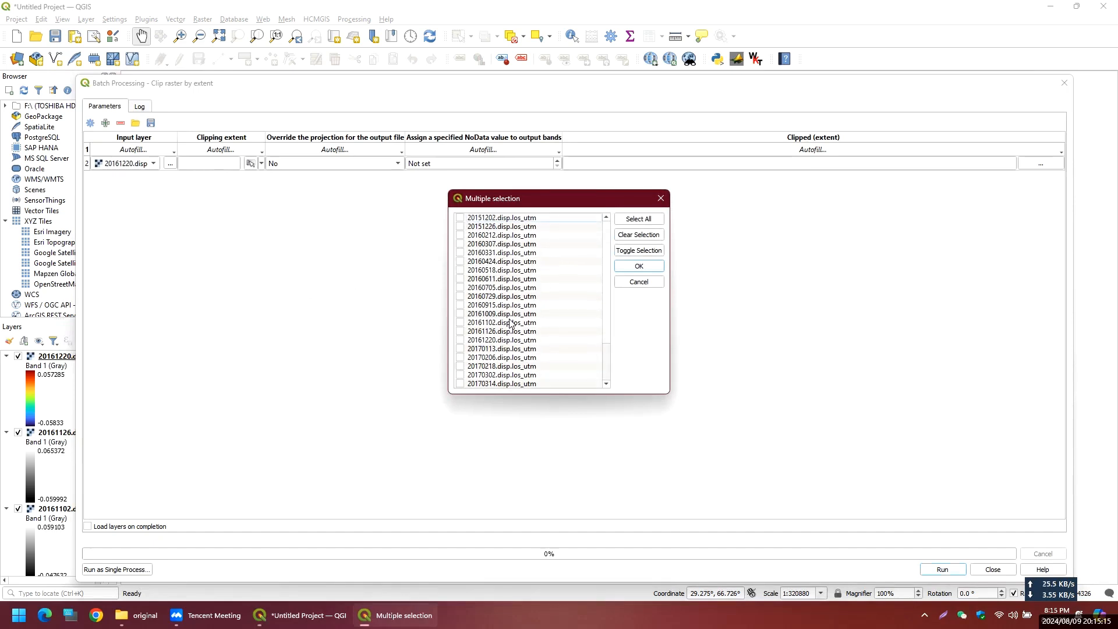
left_click(634, 224)
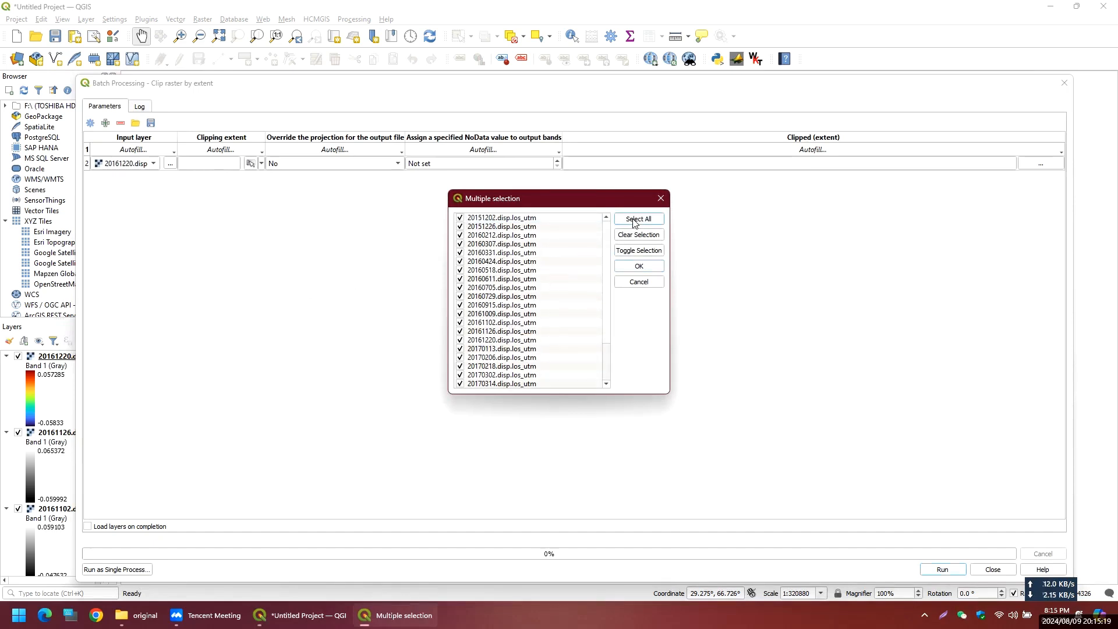
left_click(639, 266)
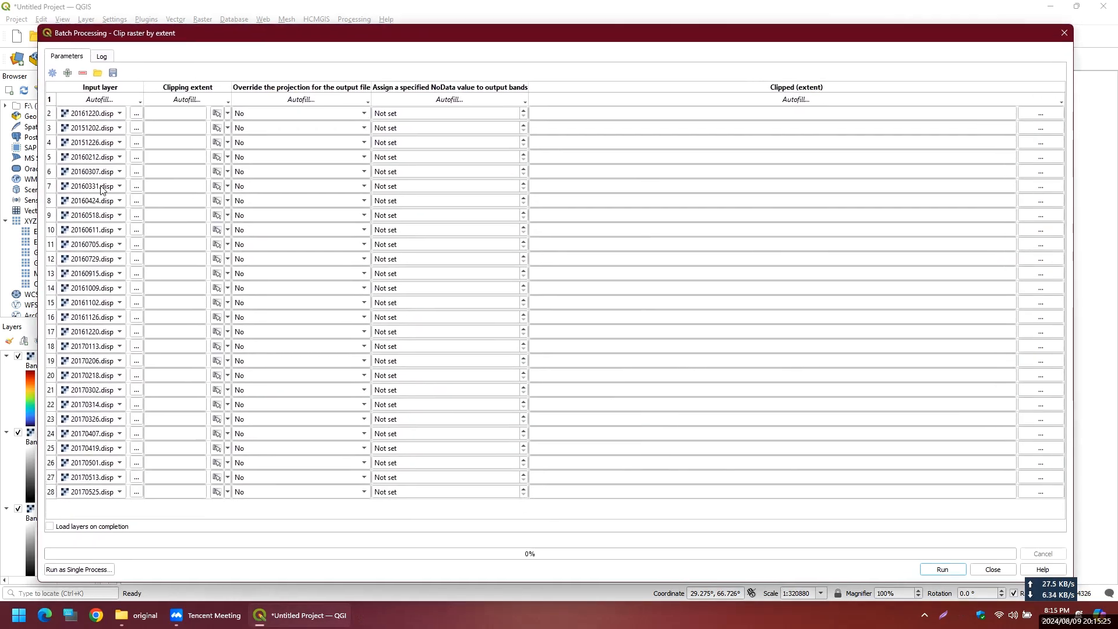
Step: Check the source rasters in the original folder and return to the batch clip table
left_click(141, 622)
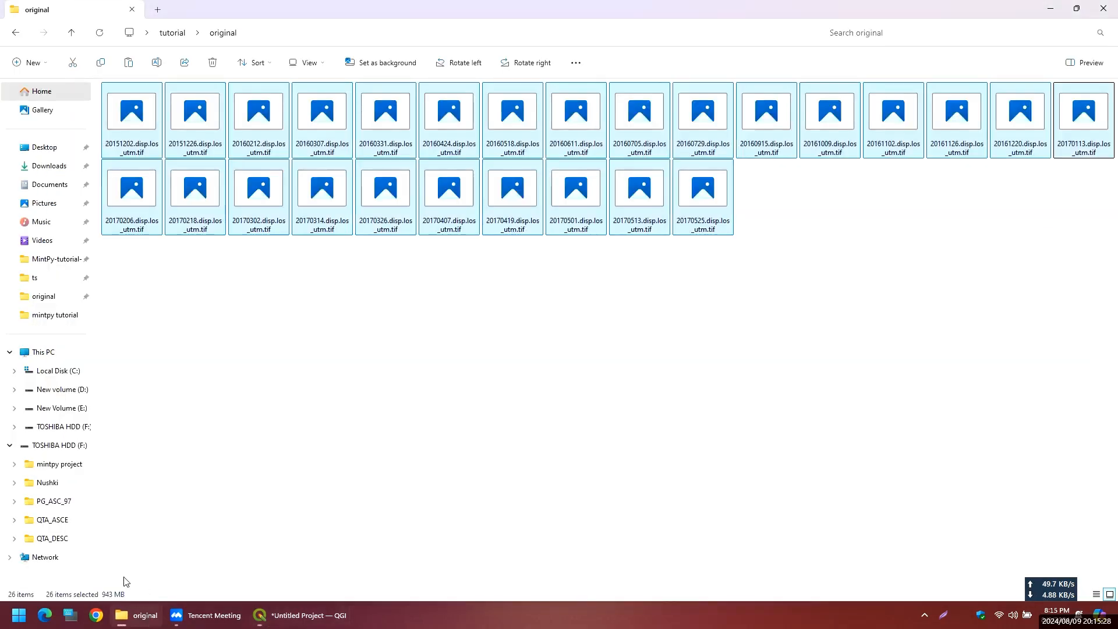
left_click(142, 617)
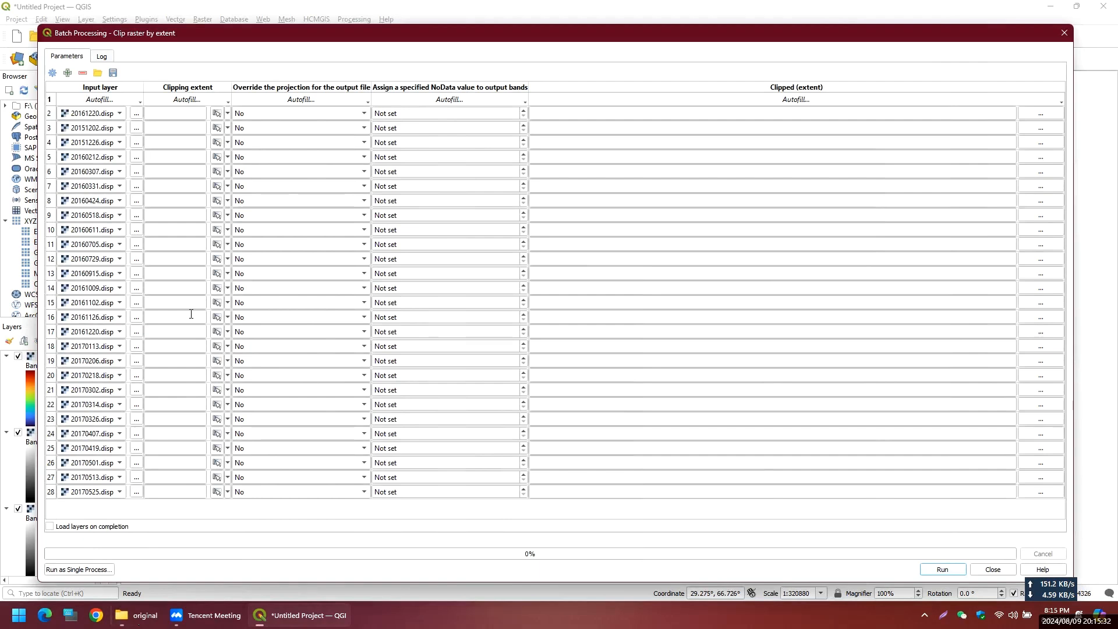
left_click(18, 530)
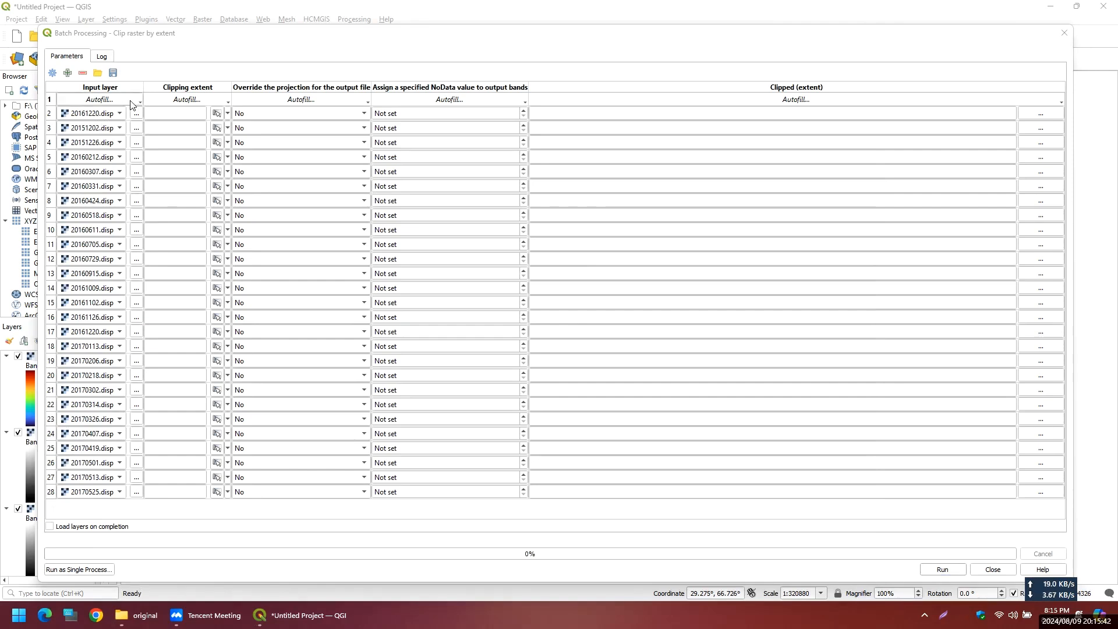
Step: Widen the input layer column, set the first raster row to 20151202.disp.los_utm, and delete that duplicate row
left_click_drag(143, 87, 239, 85)
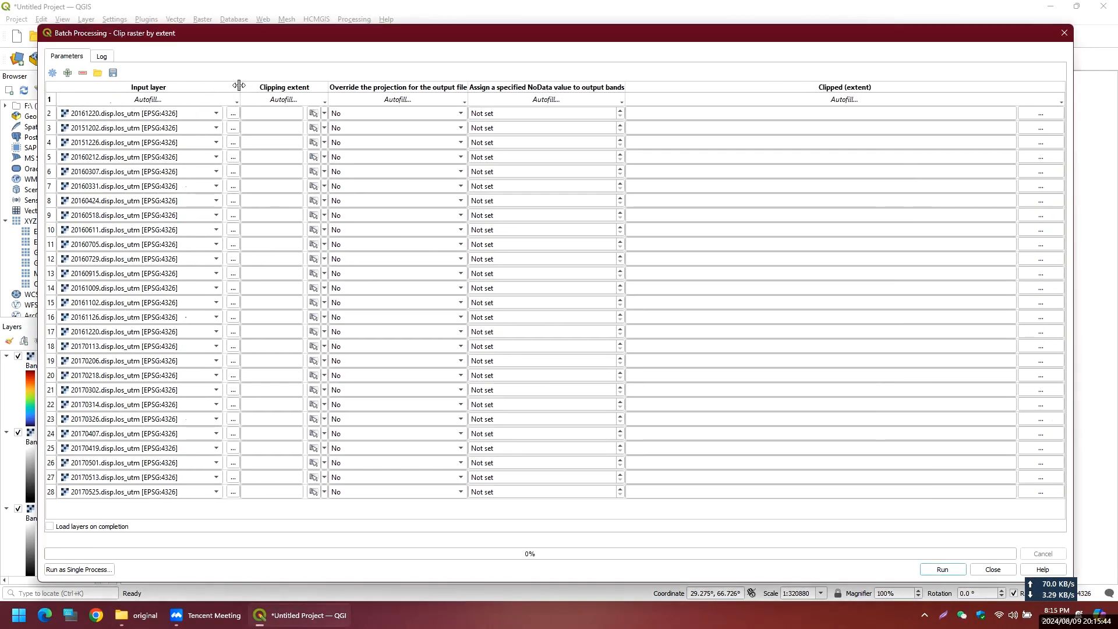
left_click(111, 117)
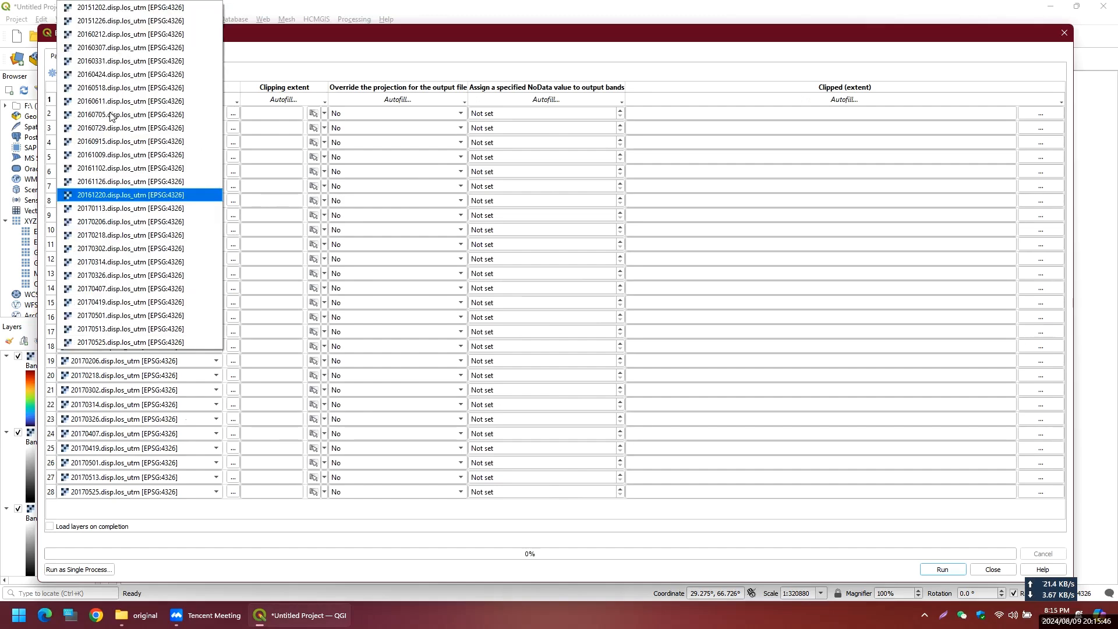
left_click(117, 7)
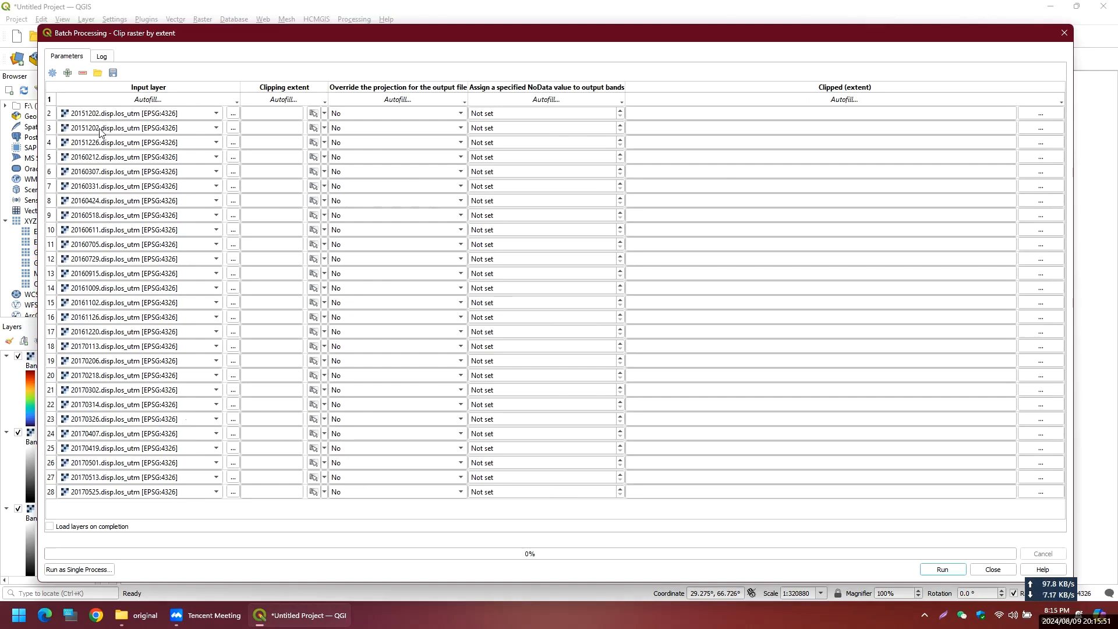
left_click(50, 116)
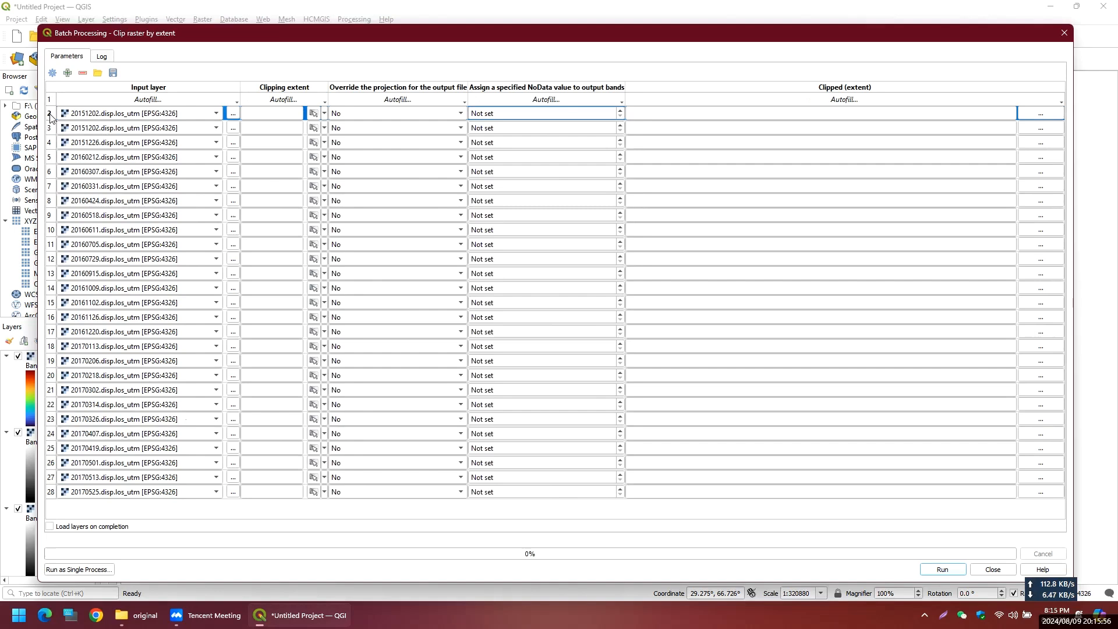
left_click(83, 73)
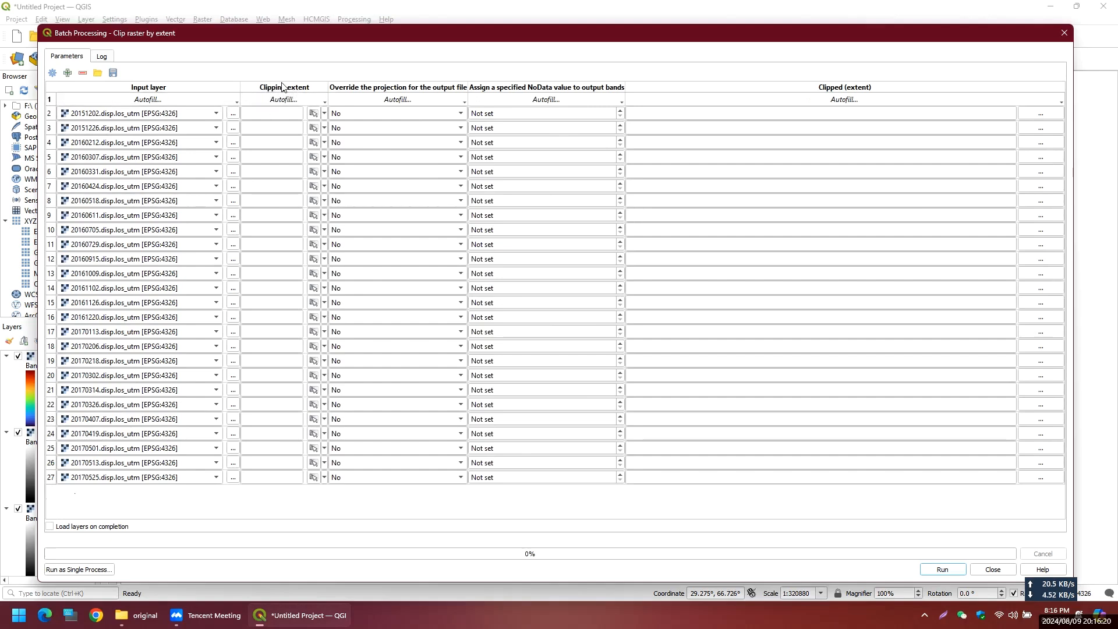
Step: Draw the first row's clipping extent around the blue zone, about 66.412 to 66.695 by 29.269 to 29.581, and fill it down to every row
left_click(325, 113)
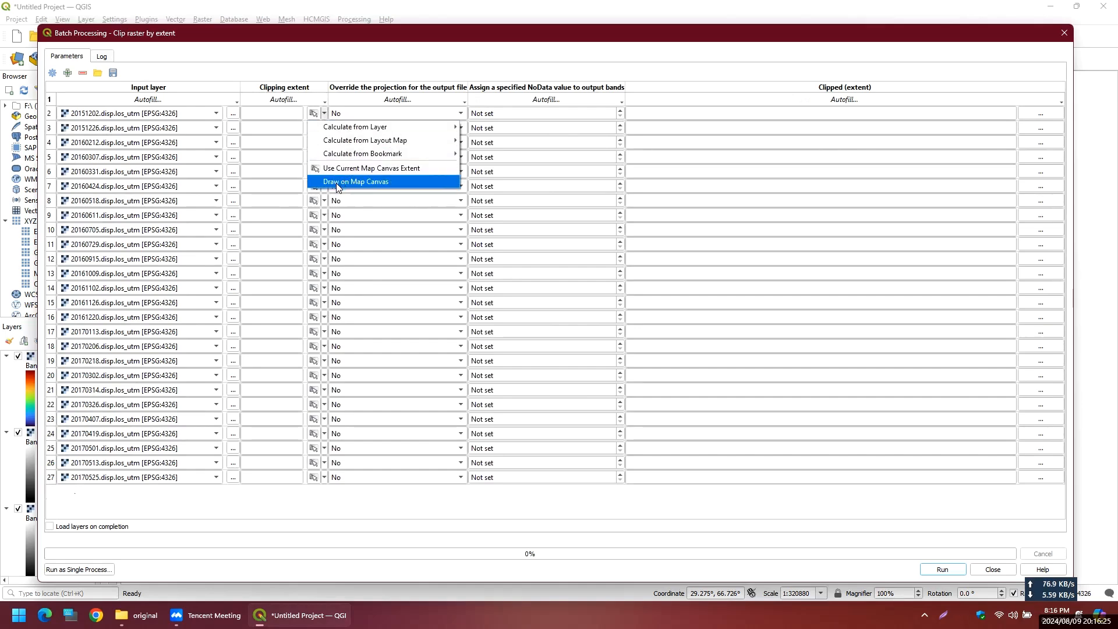
left_click(364, 181)
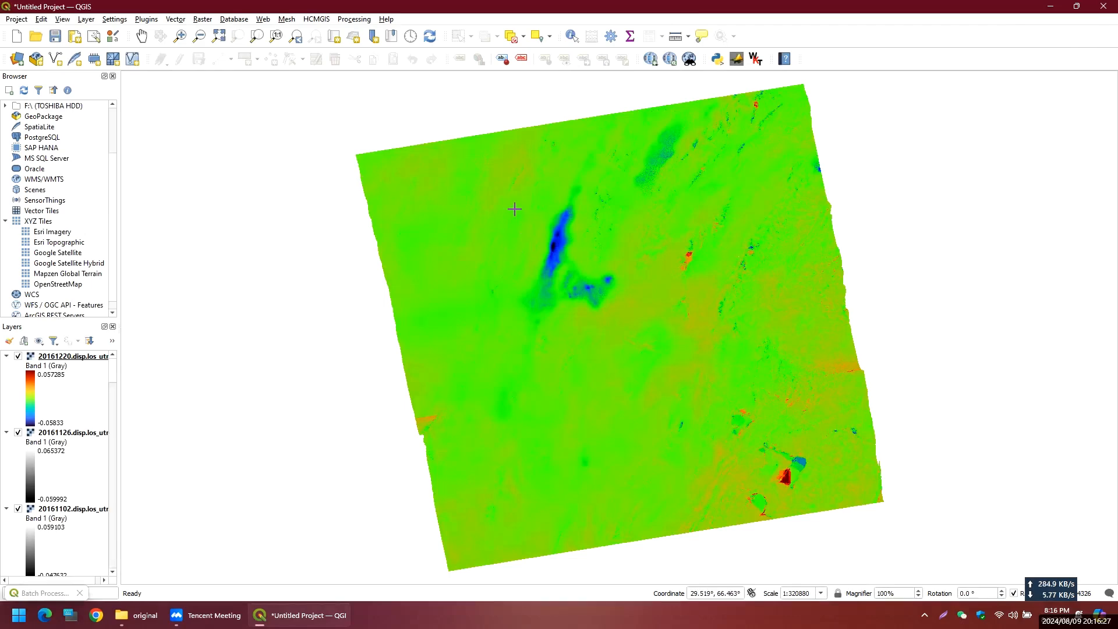
mouse_move(494, 181)
left_mouse_down()
mouse_move(560, 238)
mouse_move(639, 342)
left_mouse_up()
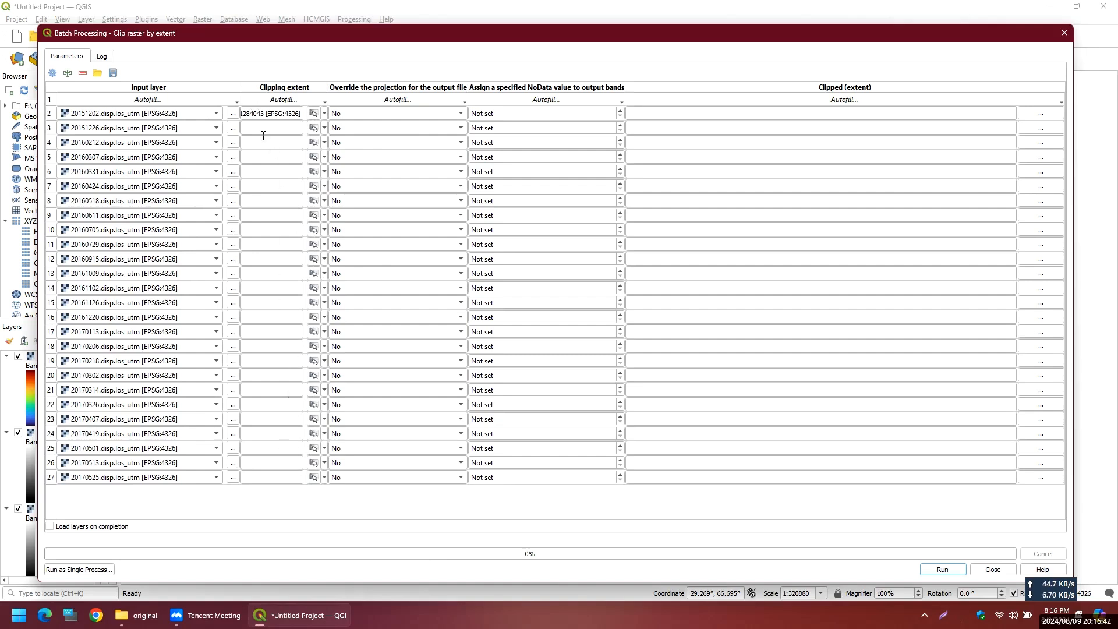
left_click(285, 100)
left_click(271, 112)
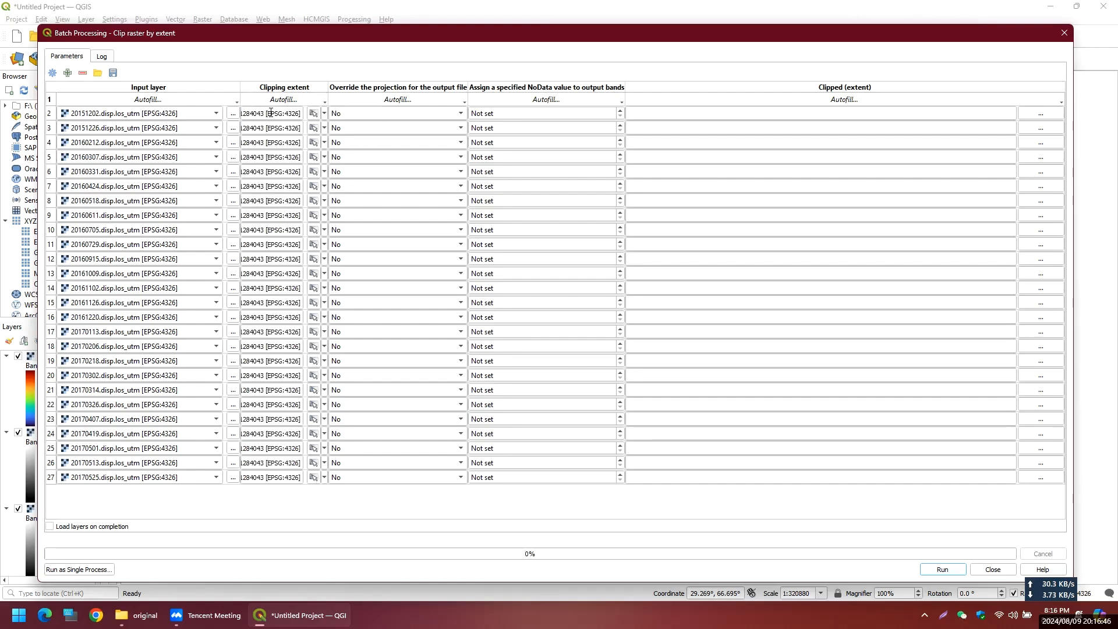
Step: Check the full coordinates in the clipping extent column and enable loading layers on completion
left_click_drag(328, 88, 515, 95)
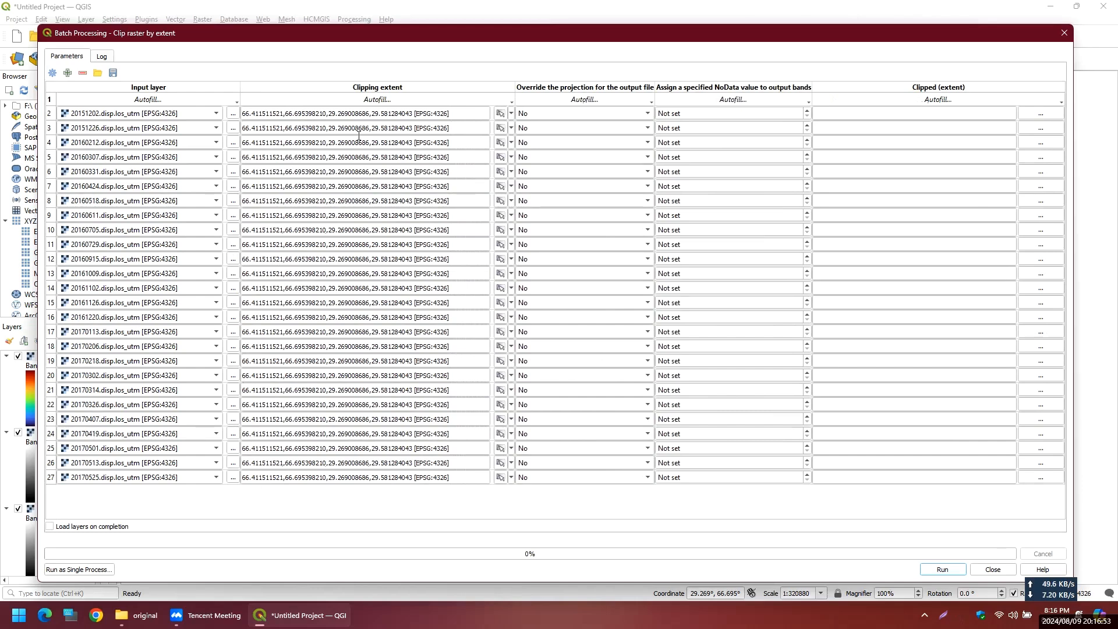
left_click_drag(514, 87, 337, 89)
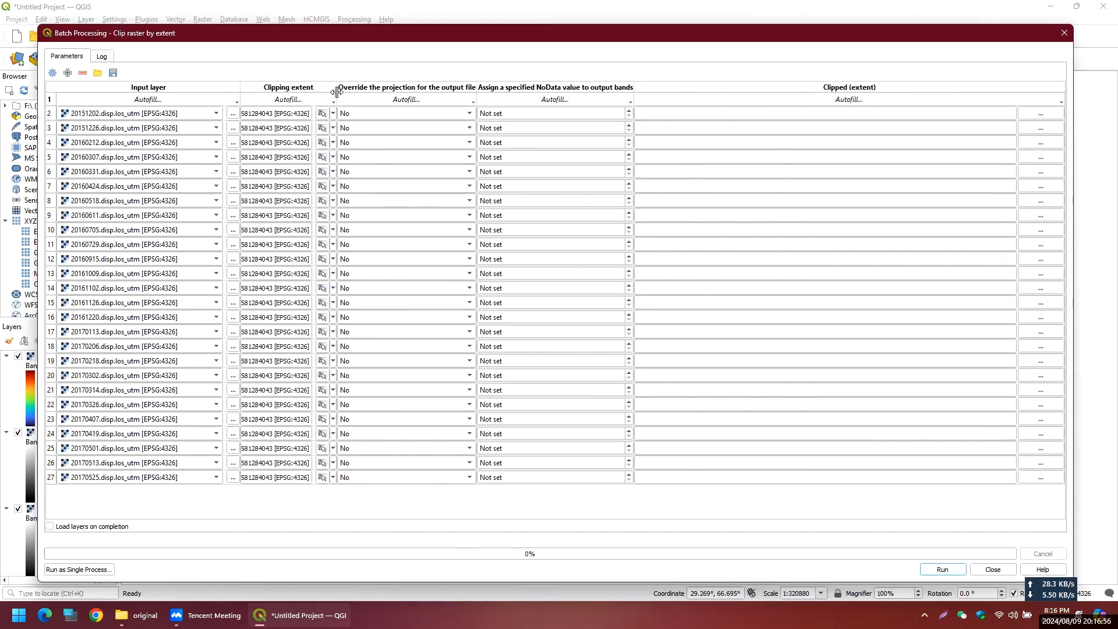
left_click(51, 526)
Step: Set the clipped outputs to the masked folder with base name clipped, autofilled with numbers
left_click(1045, 116)
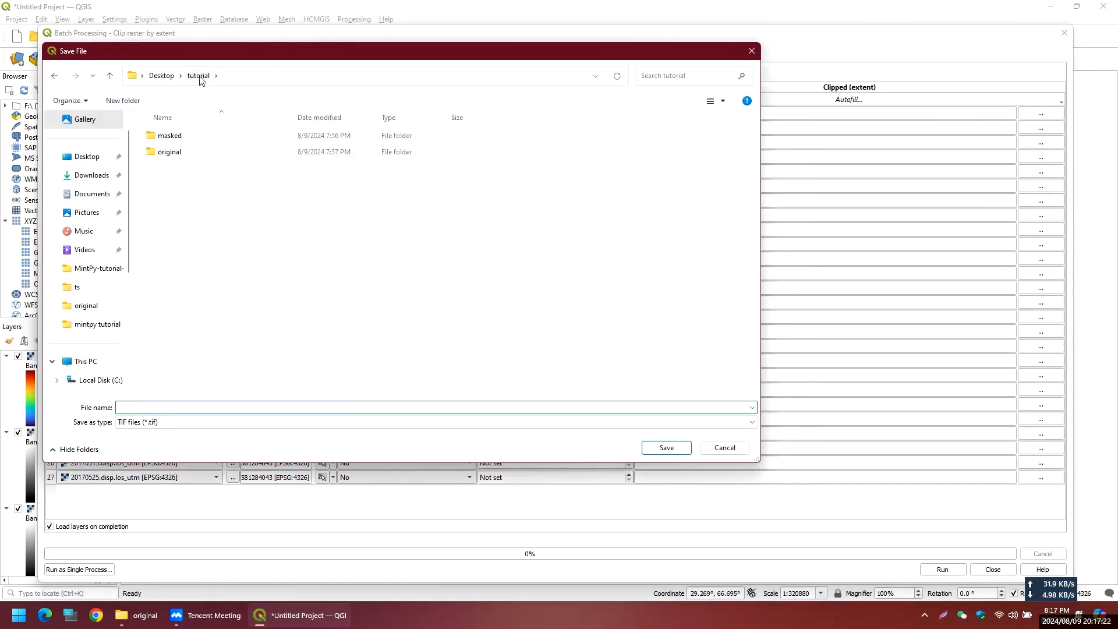
double_click(169, 136)
left_click(124, 410)
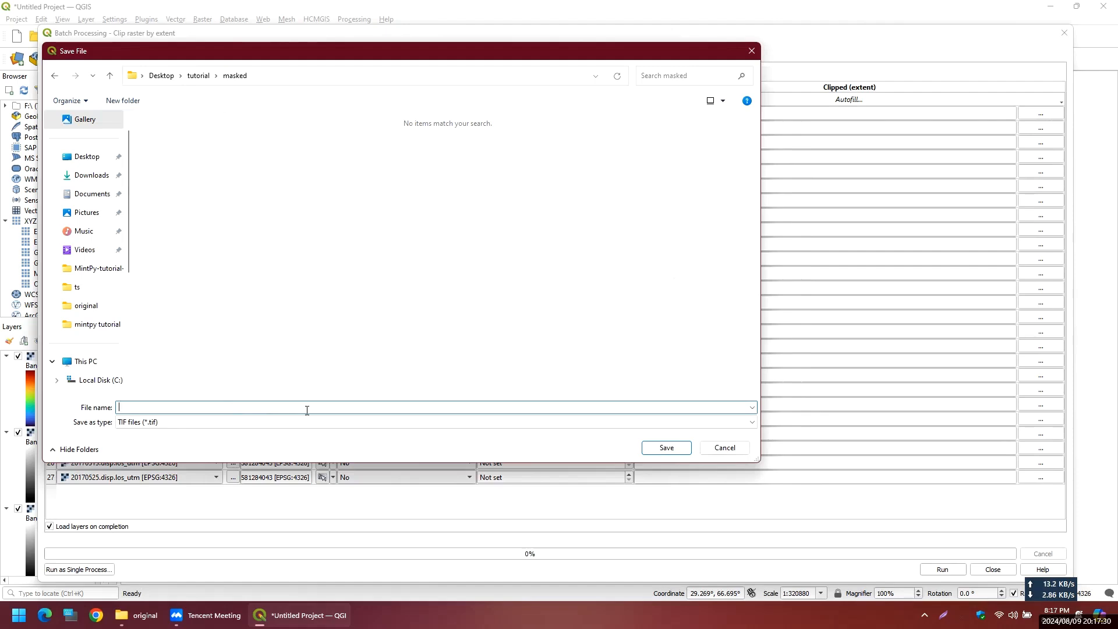
type("clipped")
left_click(667, 448)
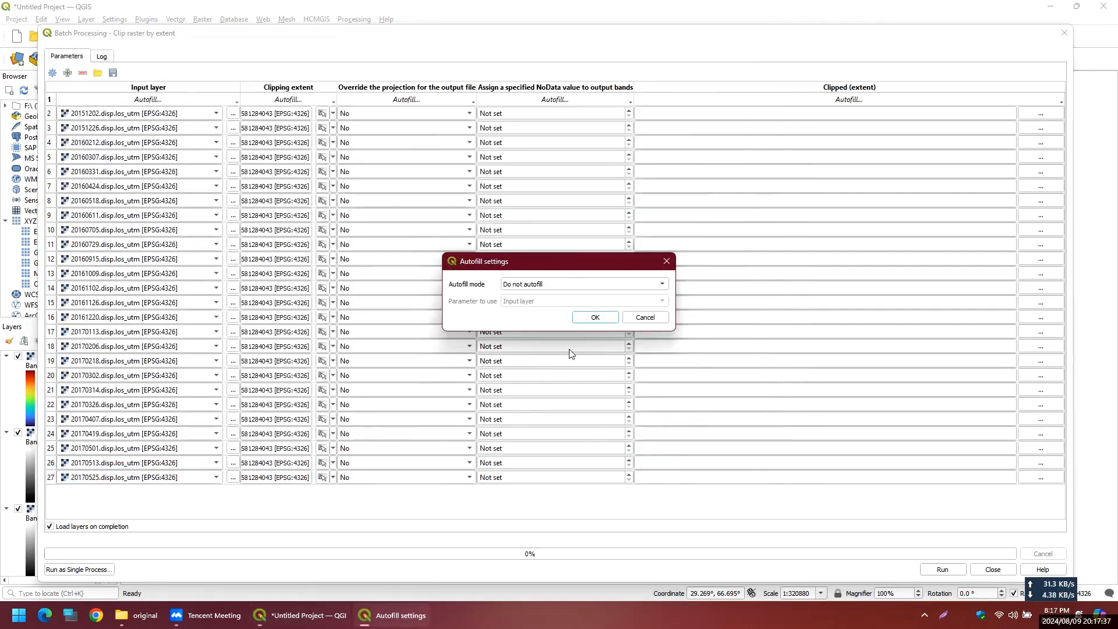
left_click(519, 289)
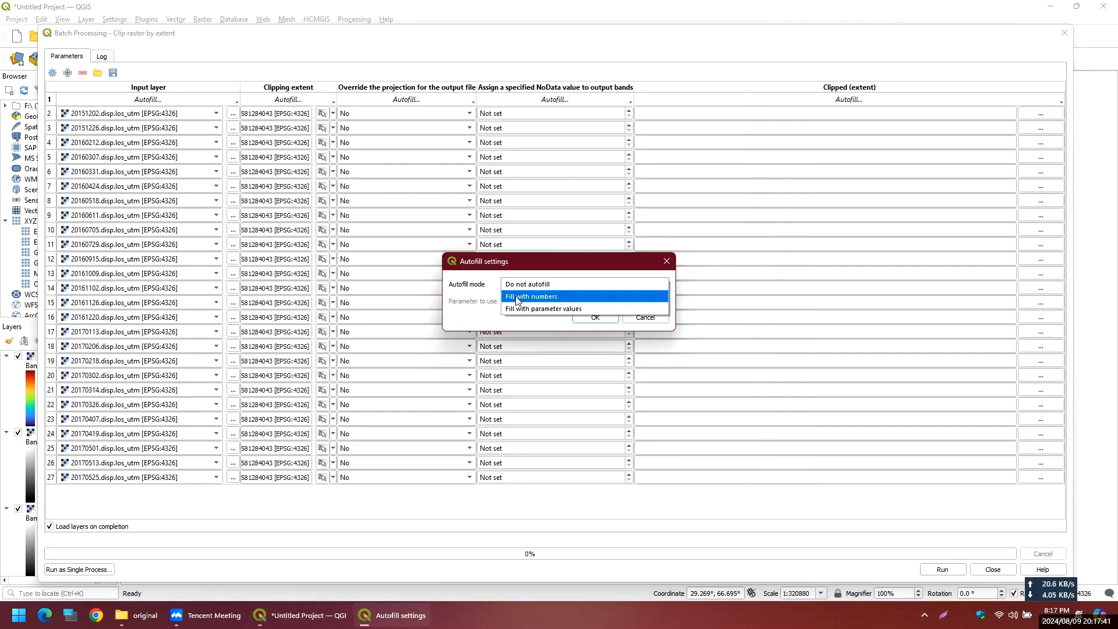
left_click(533, 298)
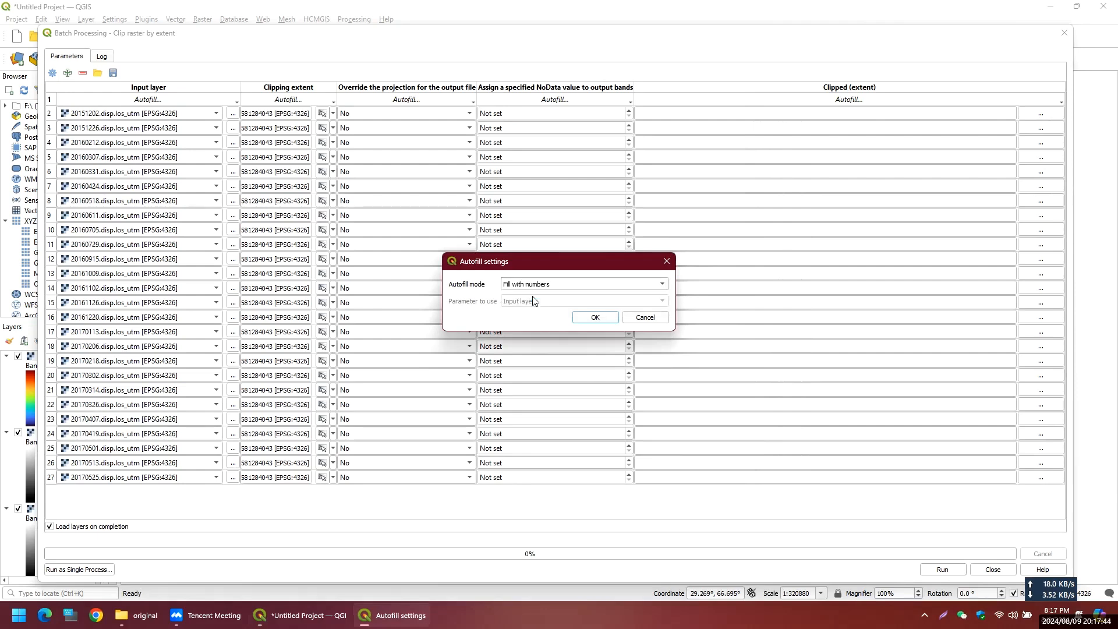
left_click(588, 320)
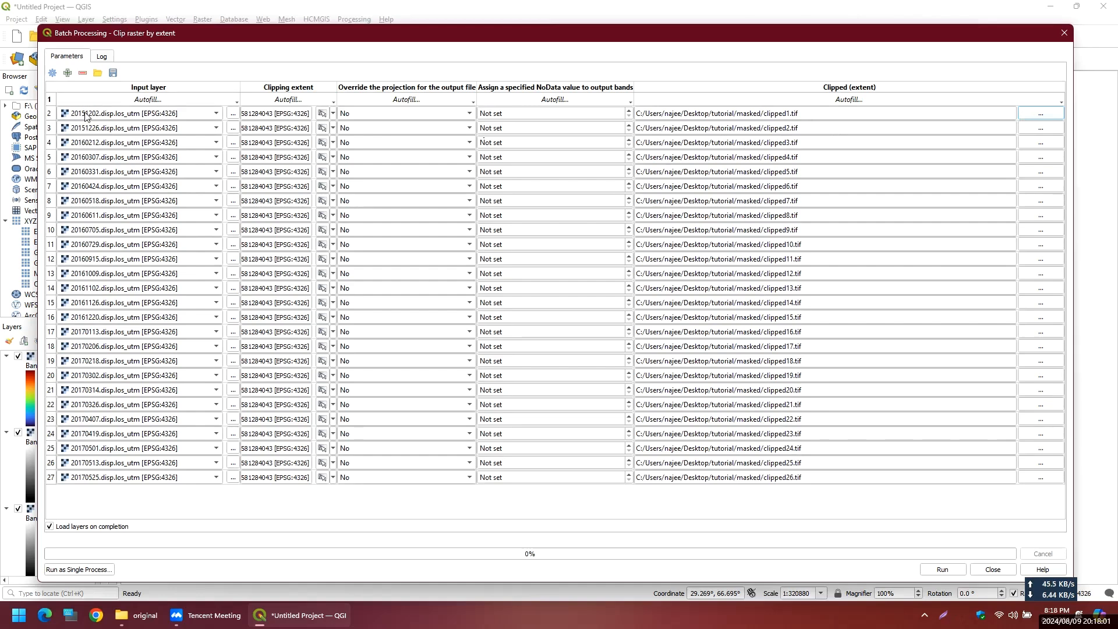
Step: Set the clipped outputs to the masked folder with the prefix "-", autofilled with the Input layer parameter values
left_click(1054, 117)
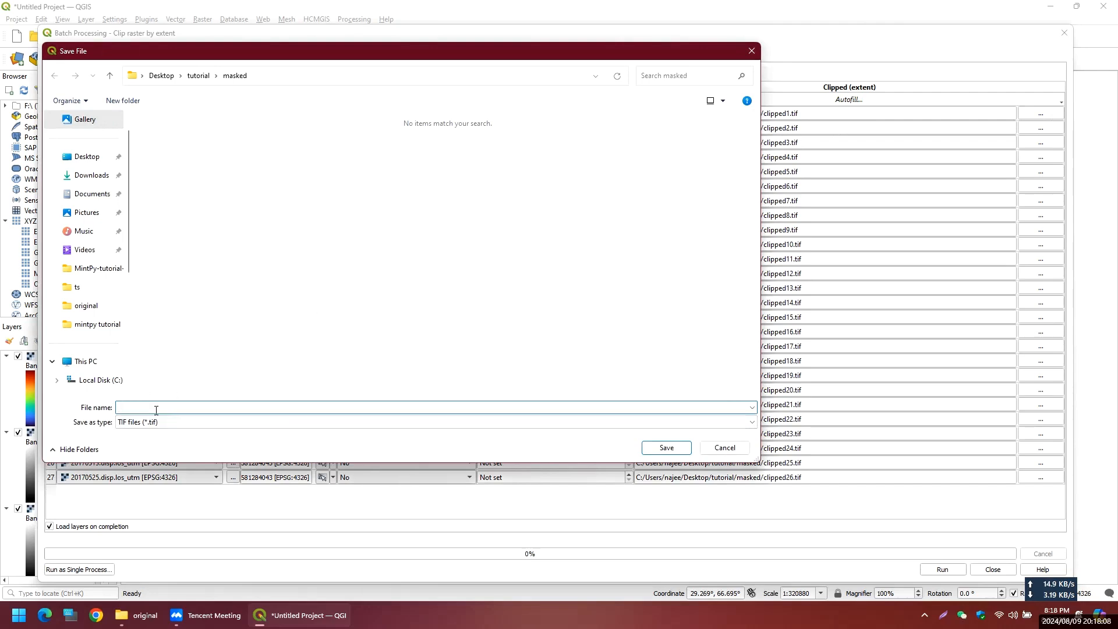
left_click(666, 448)
left_click(518, 287)
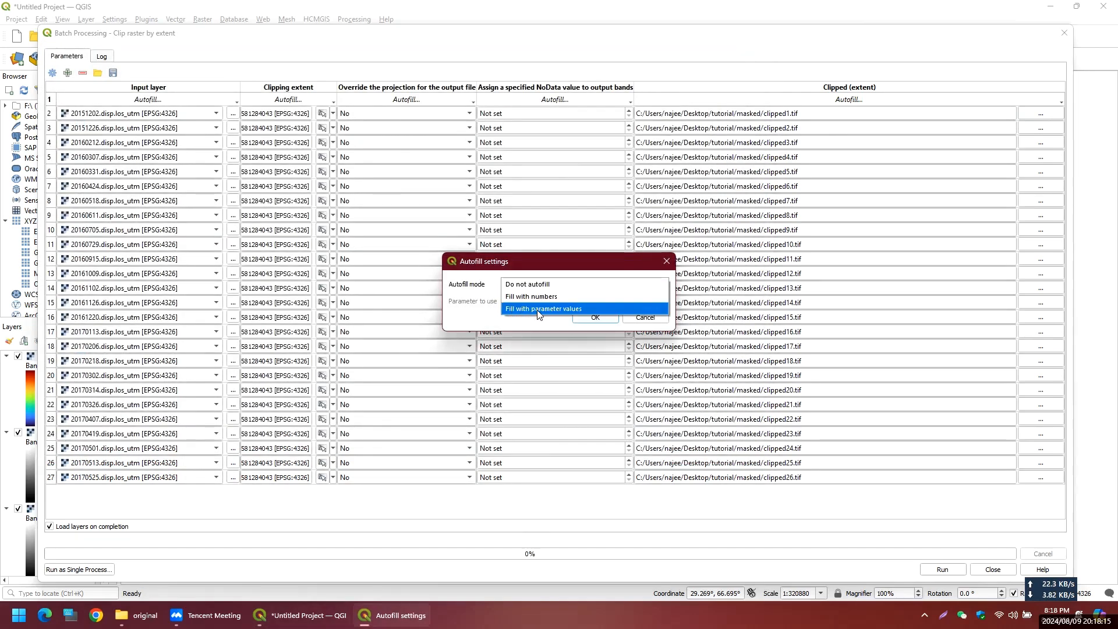
left_click(538, 308)
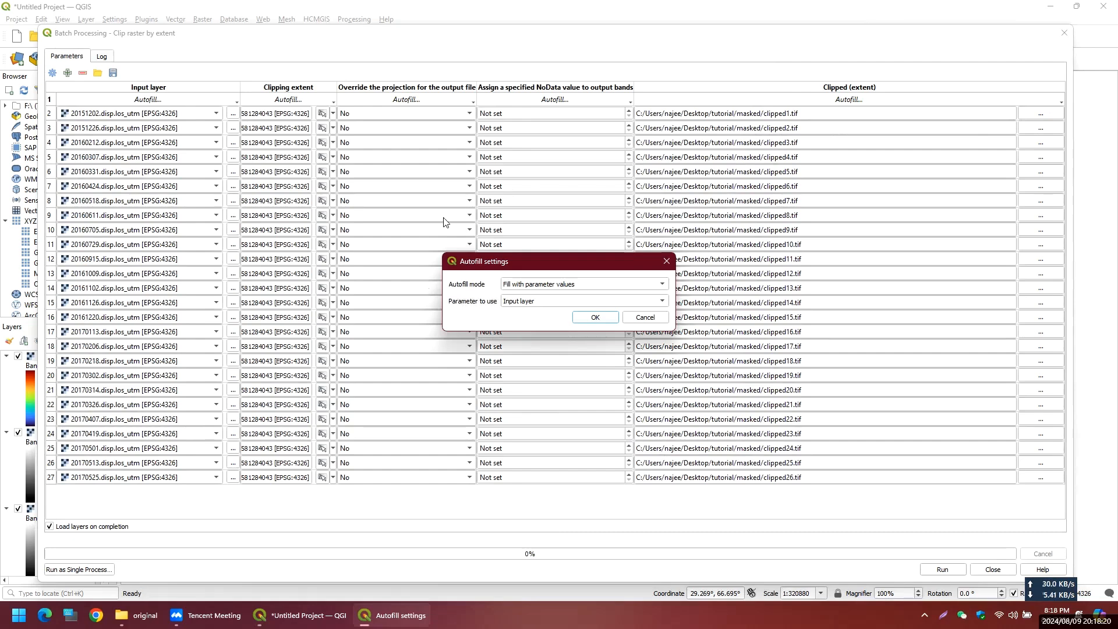
left_click(525, 301)
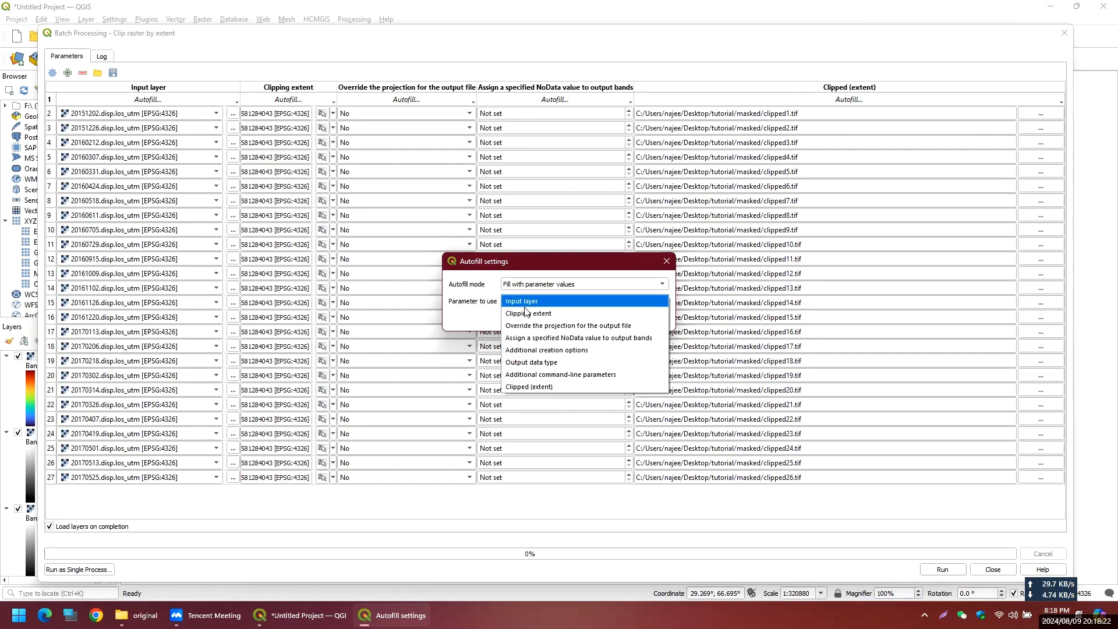
left_click(518, 303)
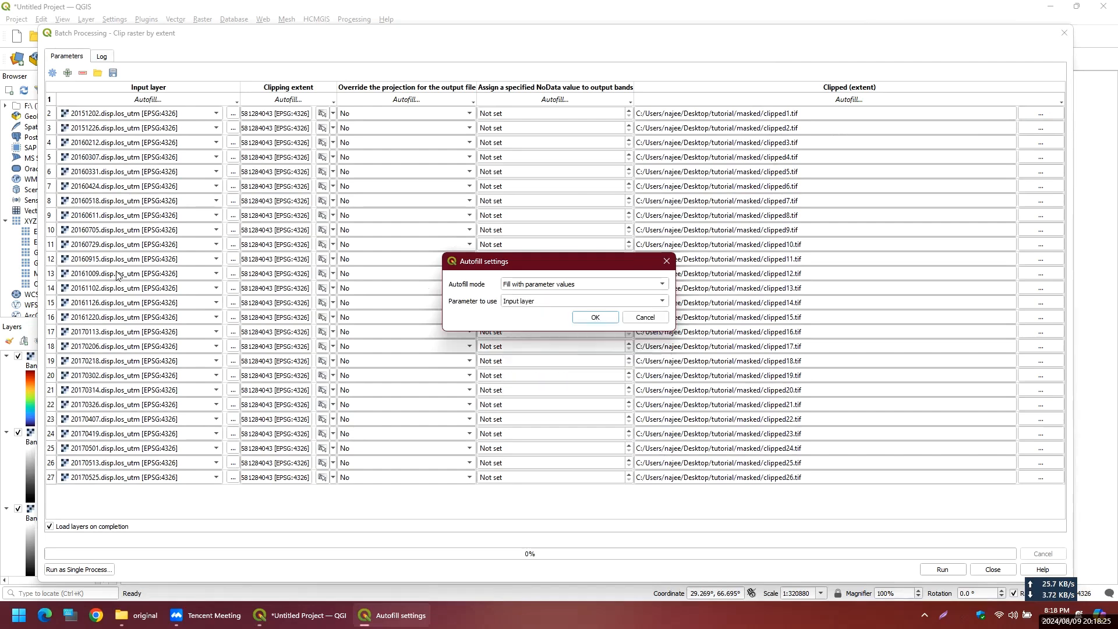
left_click(595, 318)
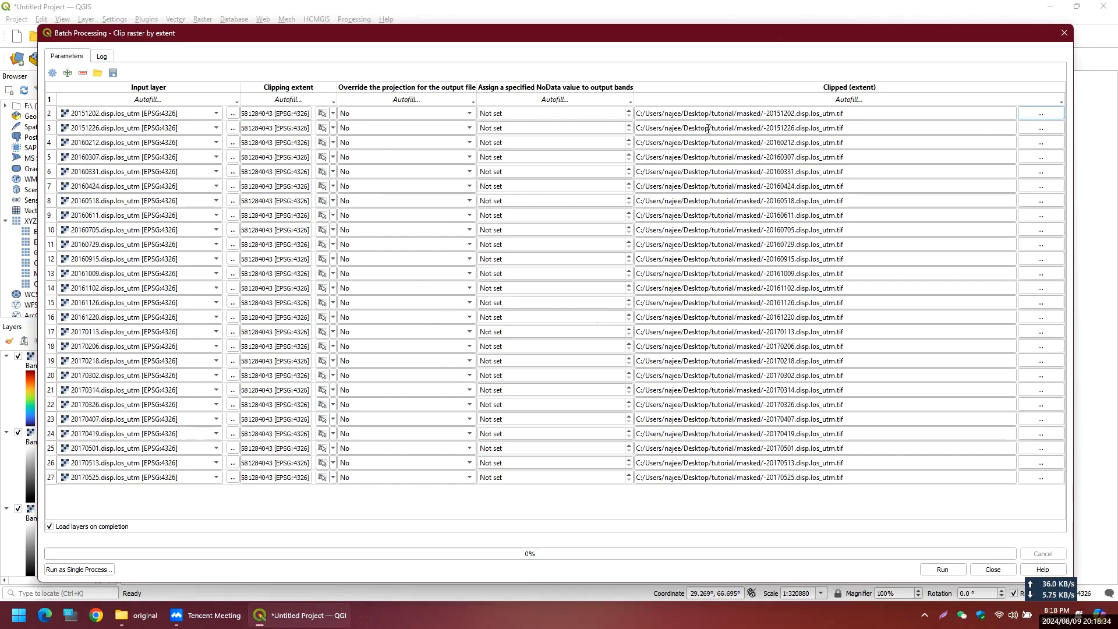
Step: Compare the output file names with the input layer dates, and run the batch clip to completion
left_click_drag(767, 127, 795, 128)
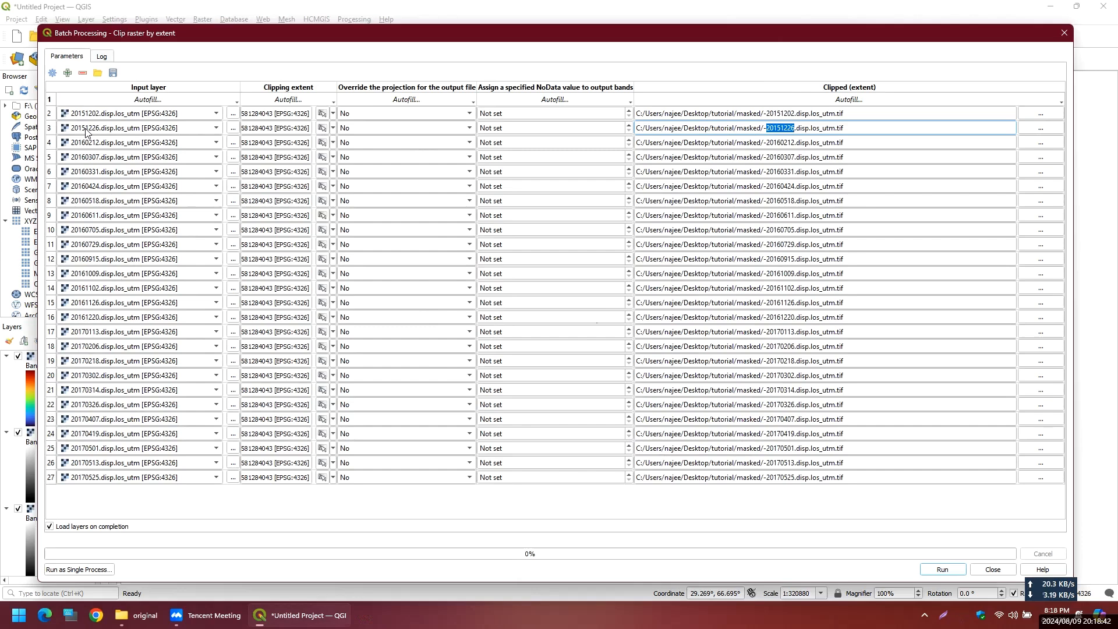
left_click(766, 114)
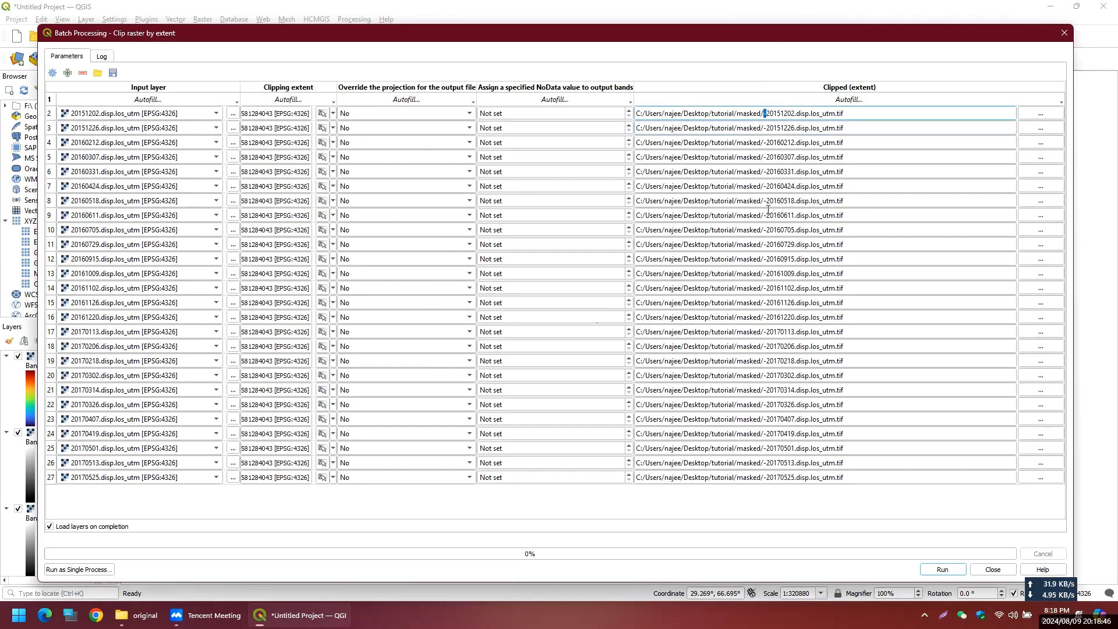
left_click(939, 570)
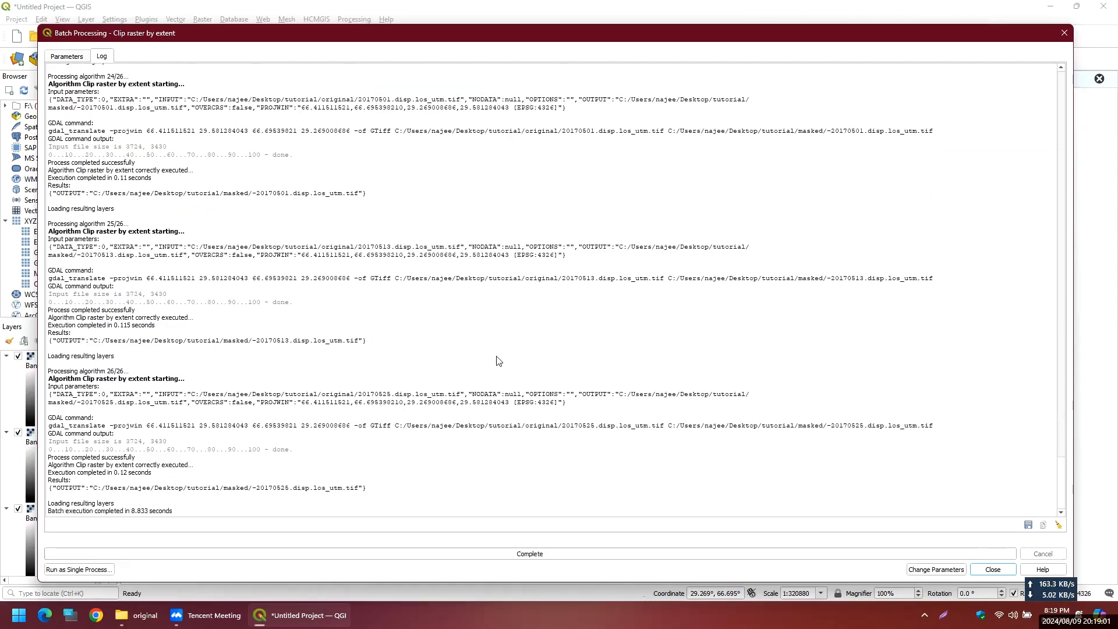
left_click(993, 570)
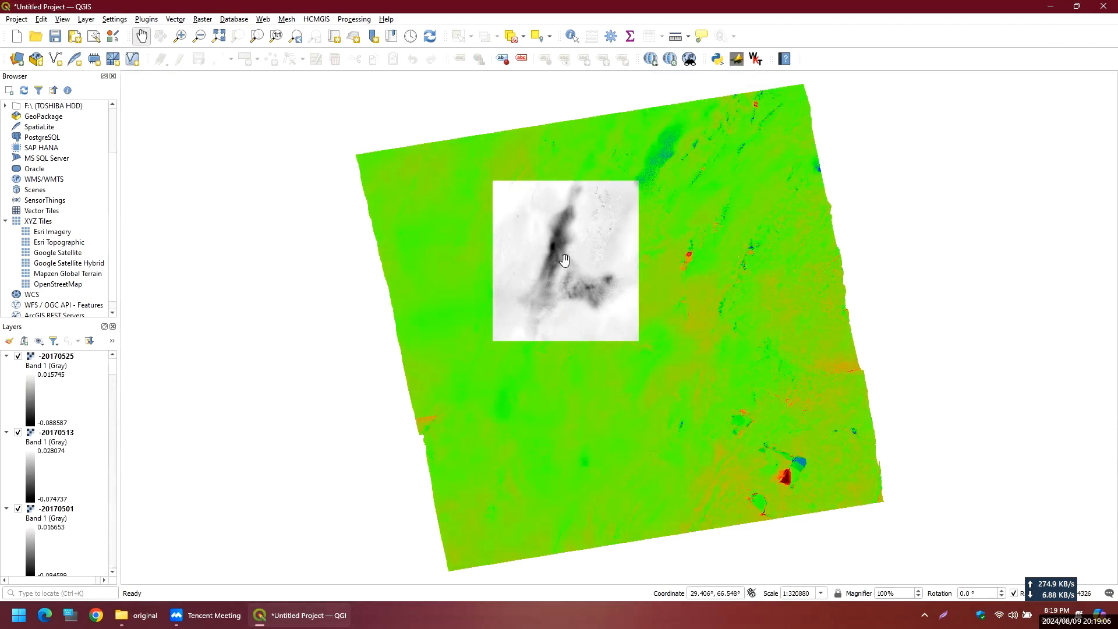
Step: Look through the clipped and original raster layers, and remove all of them from the project
scroll(44, 375, "down", 10)
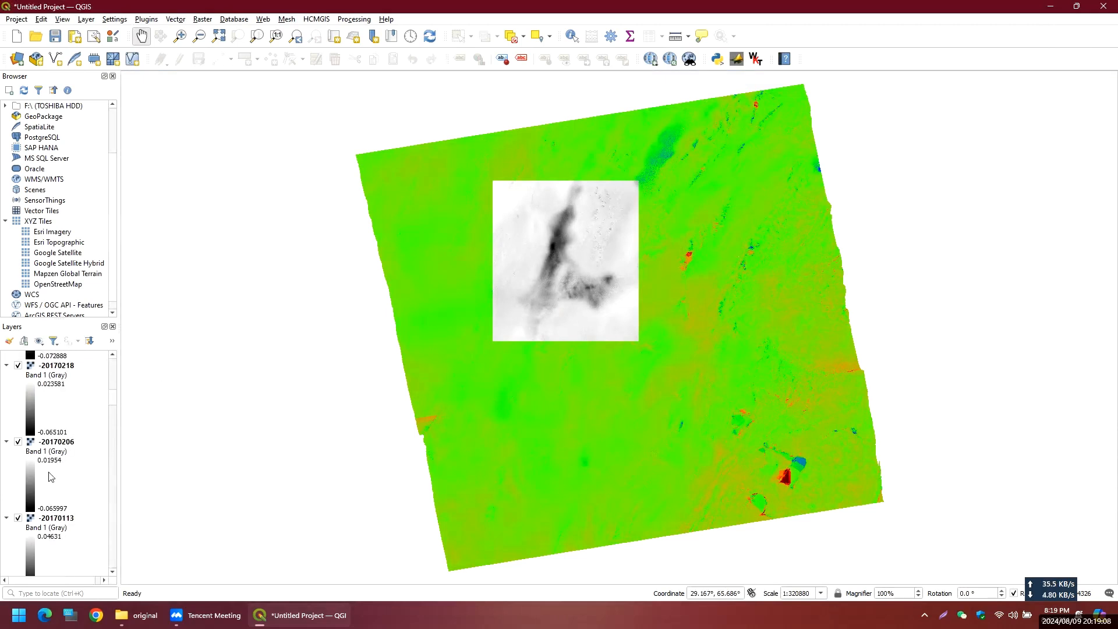
scroll(51, 477, "down", 10)
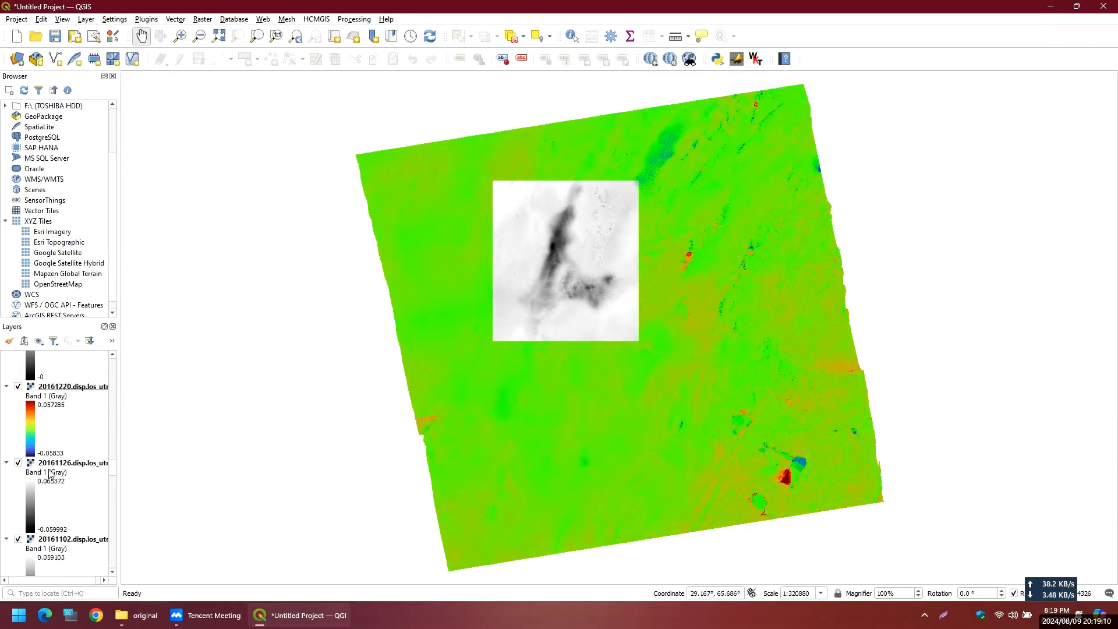
scroll(51, 474, "up", 20)
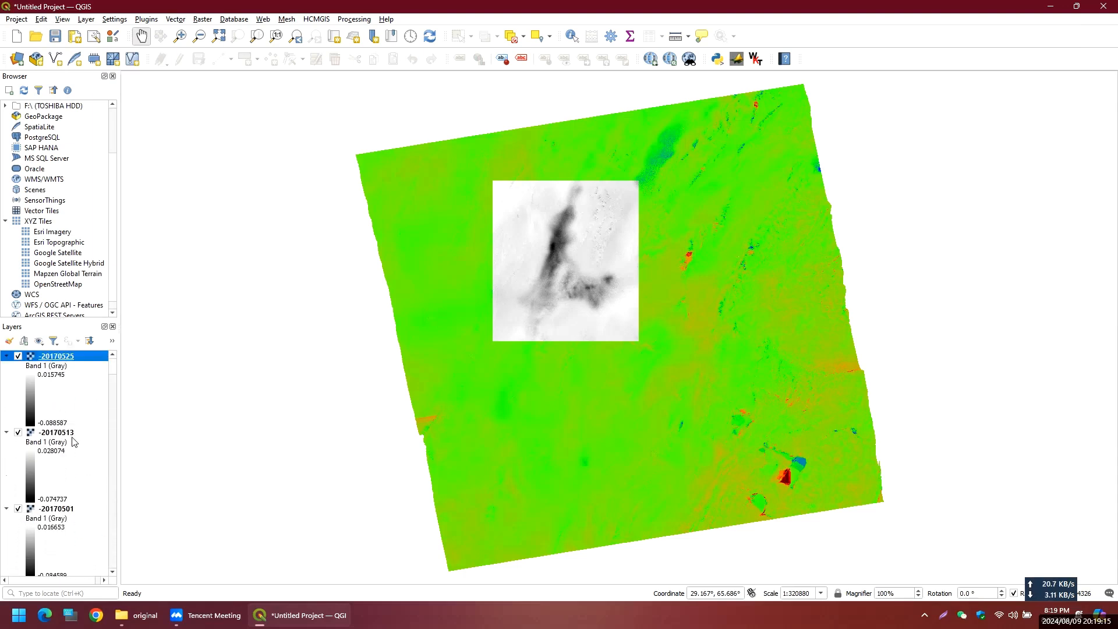
scroll(54, 443, "down", 10)
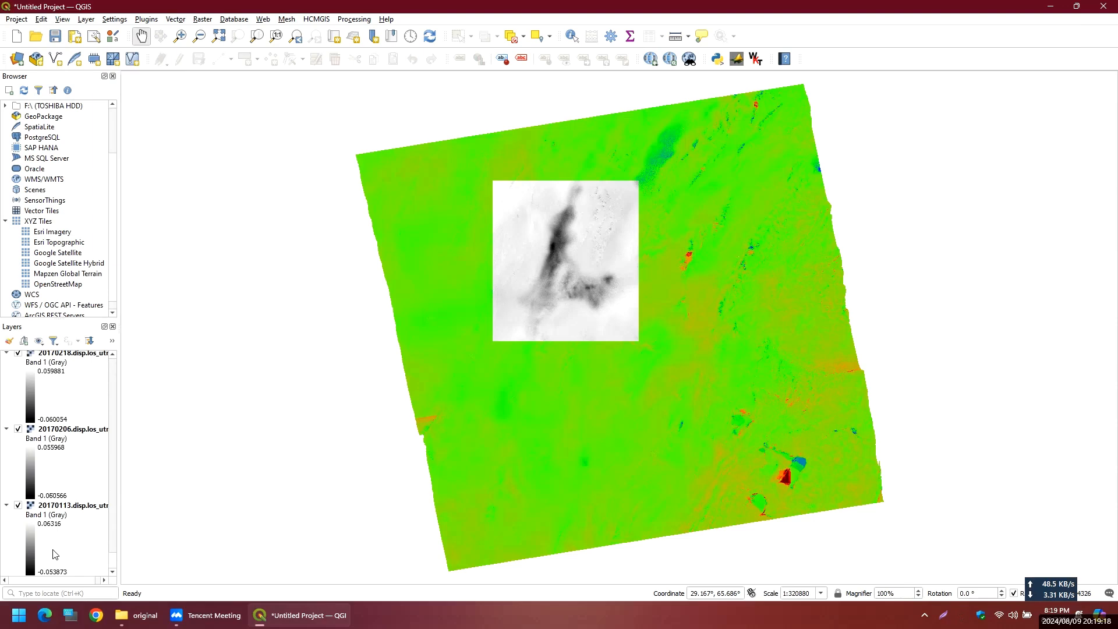
left_click(61, 507, "shift")
right_click(65, 433)
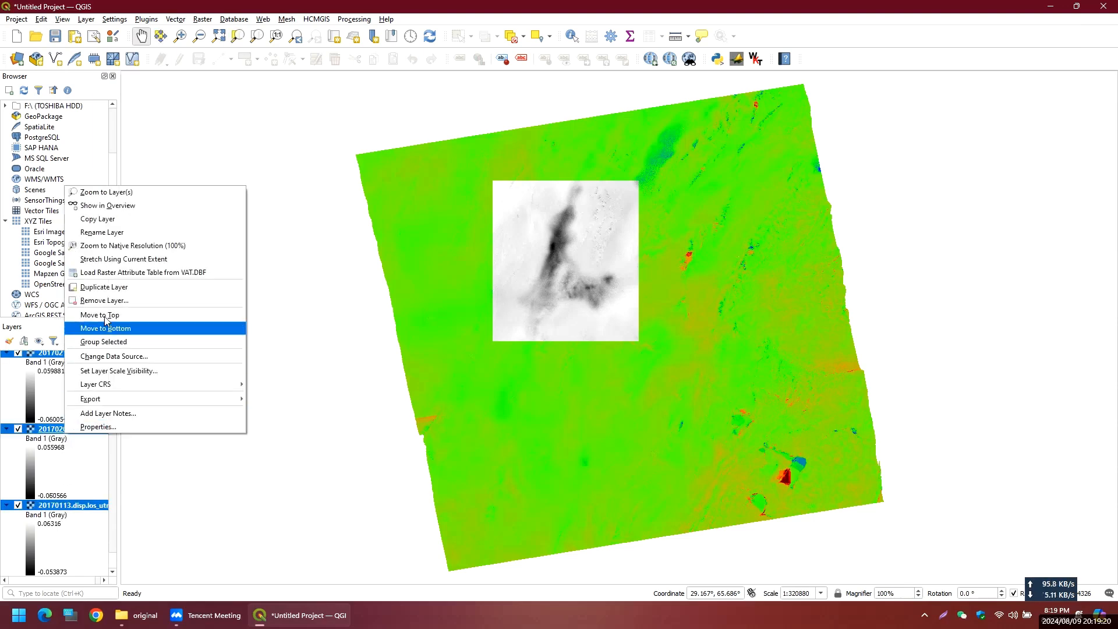
left_click(140, 300)
left_click(539, 318)
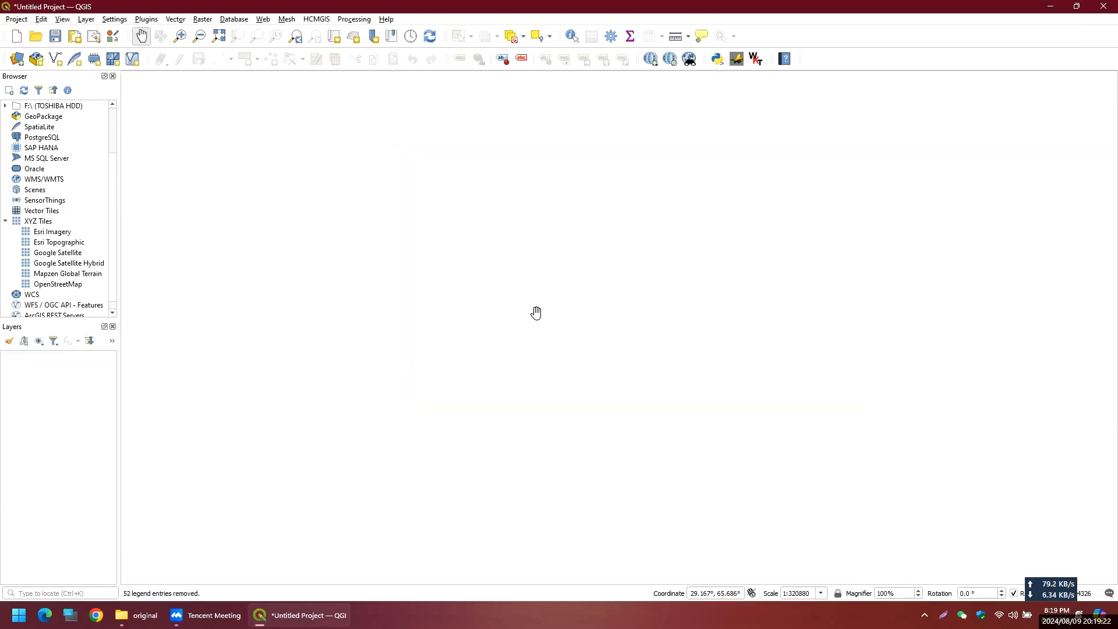
Step: Add the 20151202.disp.los_utm raster from the original folder to the QGIS project
left_click(142, 615)
left_click(132, 119)
left_click_drag(281, 616, 70, 378)
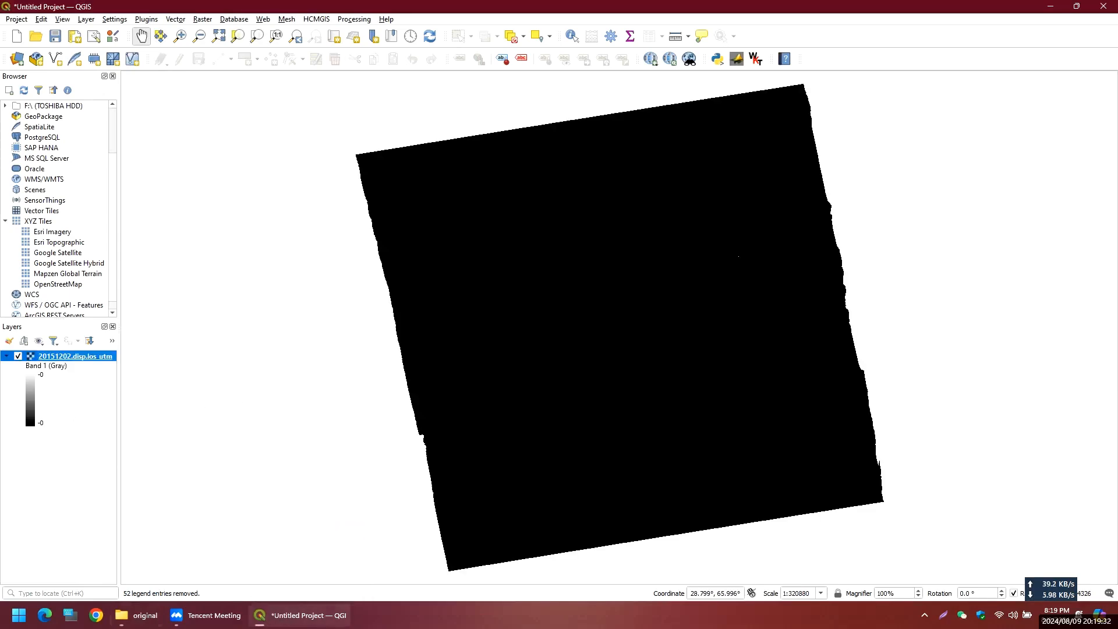
Step: Add the 20151226.disp.los_utm raster from the original folder to the QGIS project
left_click(140, 615)
left_click(259, 139)
left_click_drag(259, 140, 48, 476)
Step: Remove the 20151202.disp.los_utm layer from the project
right_click(55, 432)
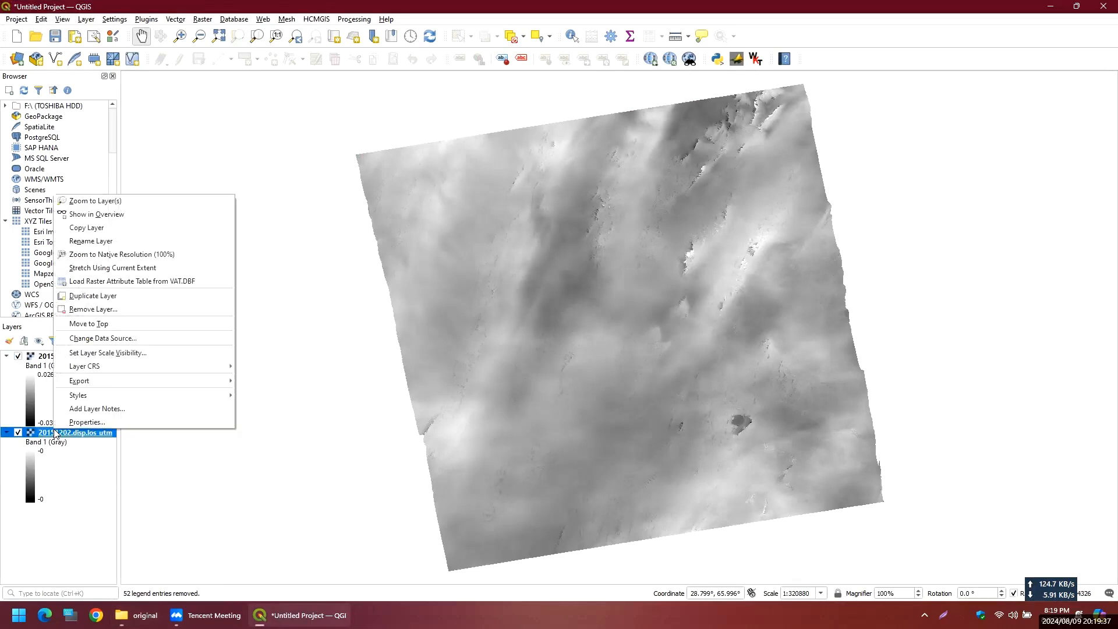
left_click(93, 309)
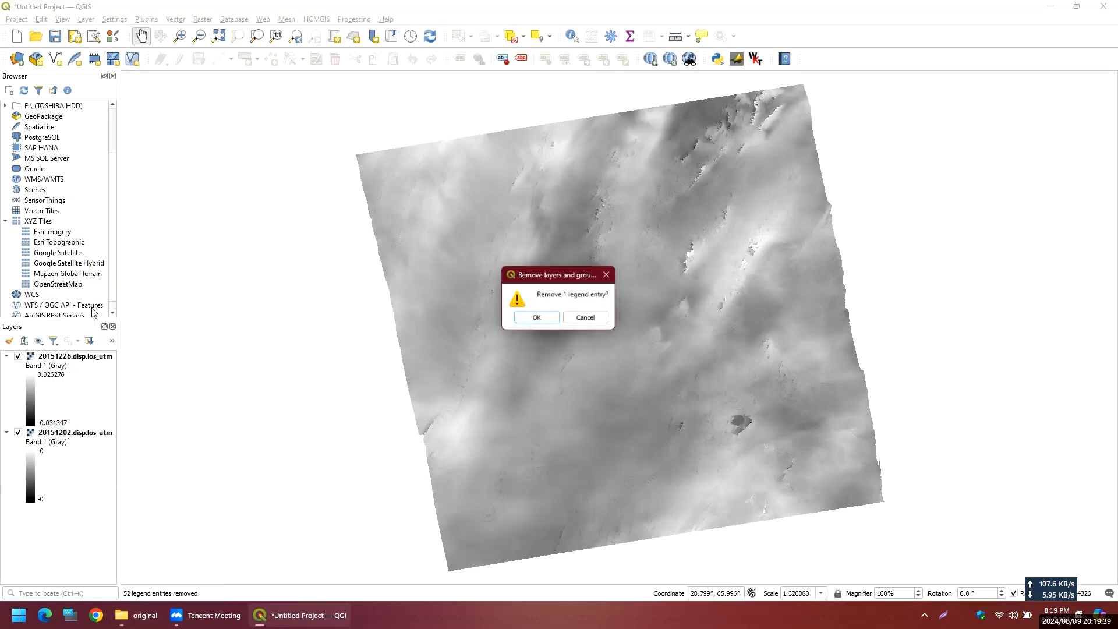
left_click(523, 320)
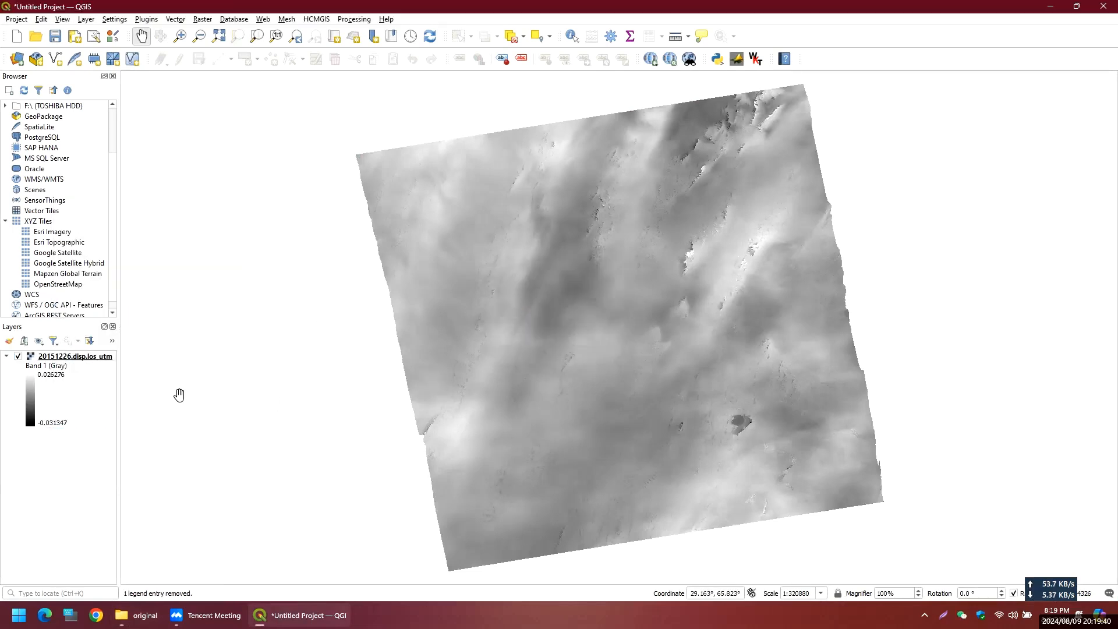
Step: Add the clipped raster -20160729.disp.los_utm from the tutorial's masked folder to QGIS, and hide the 20151226.disp.los_utm layer
left_click(149, 617)
left_click(173, 32)
double_click(132, 105)
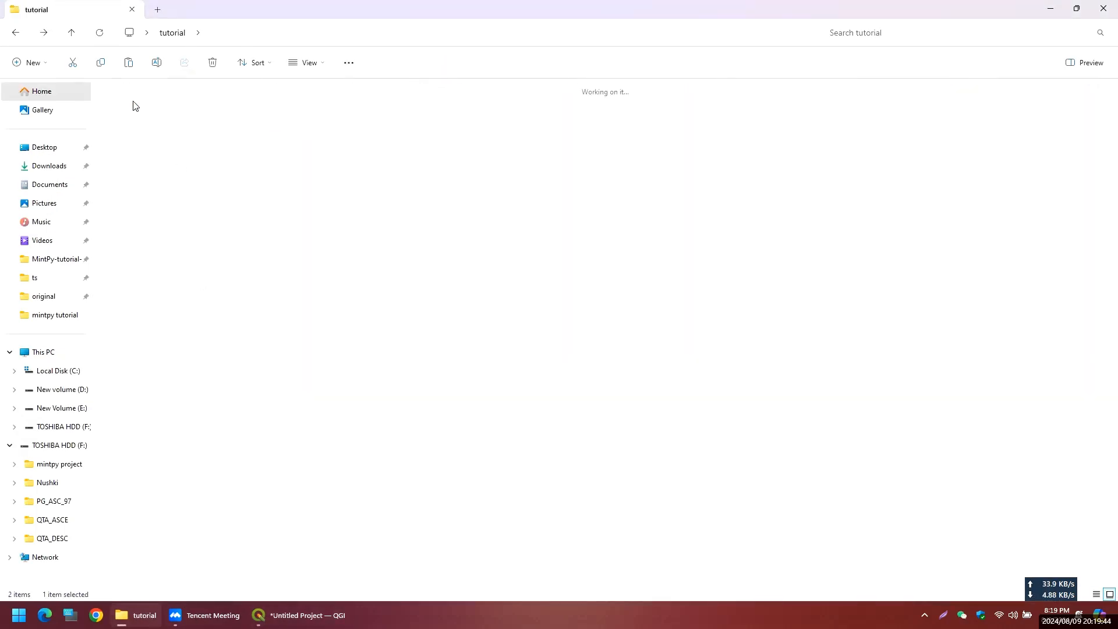
left_click_drag(266, 193, 34, 457)
left_click(18, 356)
left_click(18, 356)
left_click(18, 433)
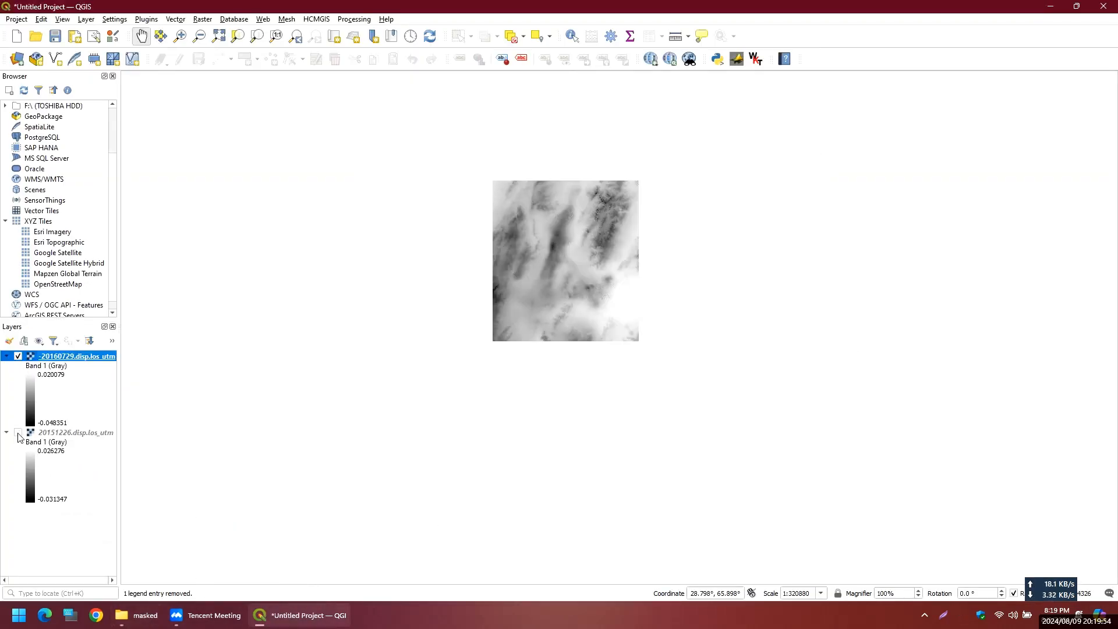
Step: Add several more clipped rasters from the masked folder to the QGIS project, including -20160212, -20160915, -20170302 and -20170525
left_click(140, 616)
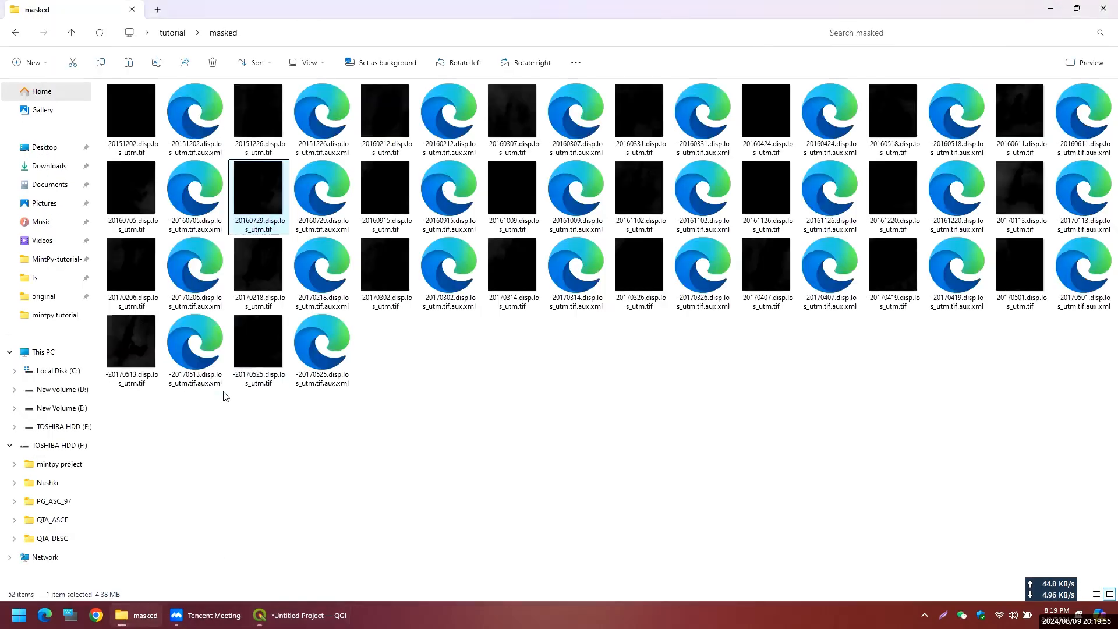
left_click(266, 281, "ctrl")
left_click(258, 344, "ctrl")
left_click(385, 265, "ctrl")
left_click(385, 188, "ctrl")
left_click(385, 111, "ctrl")
left_click(512, 111, "ctrl")
left_click_drag(512, 111, 55, 519)
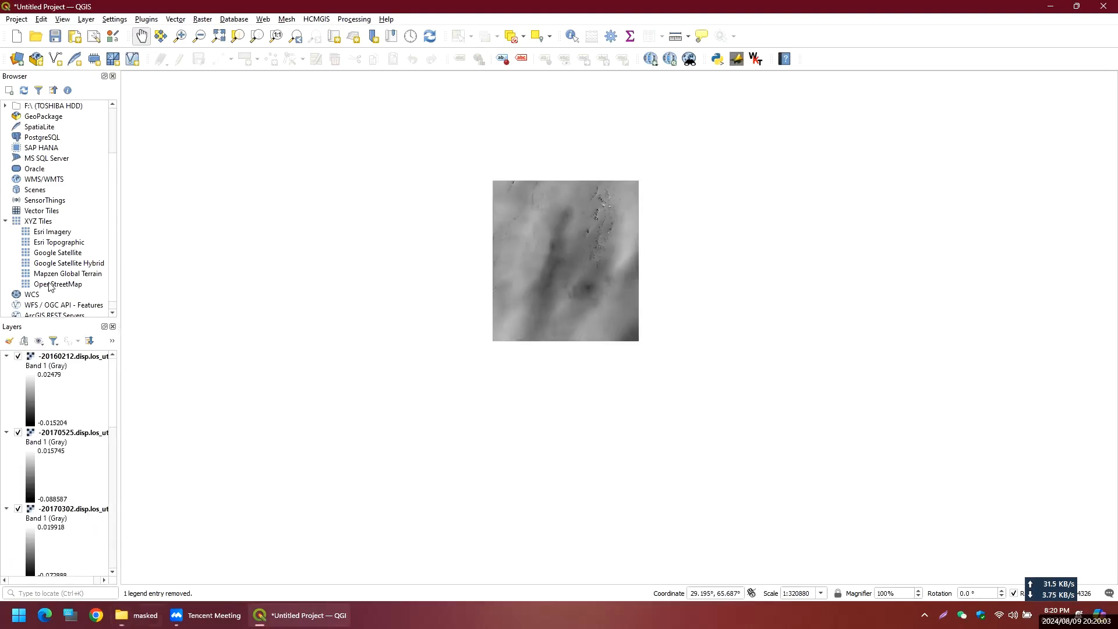
Step: Add the Esri Imagery basemap beneath the clipped rasters and examine the clipped area against it
double_click(48, 233)
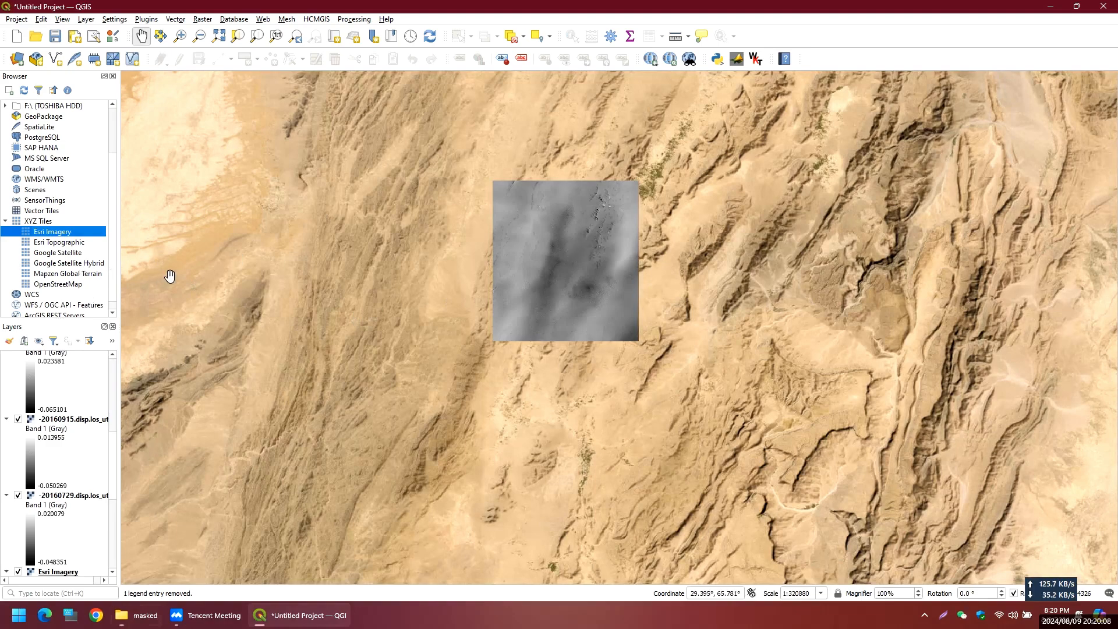
left_click_drag(588, 289, 574, 392)
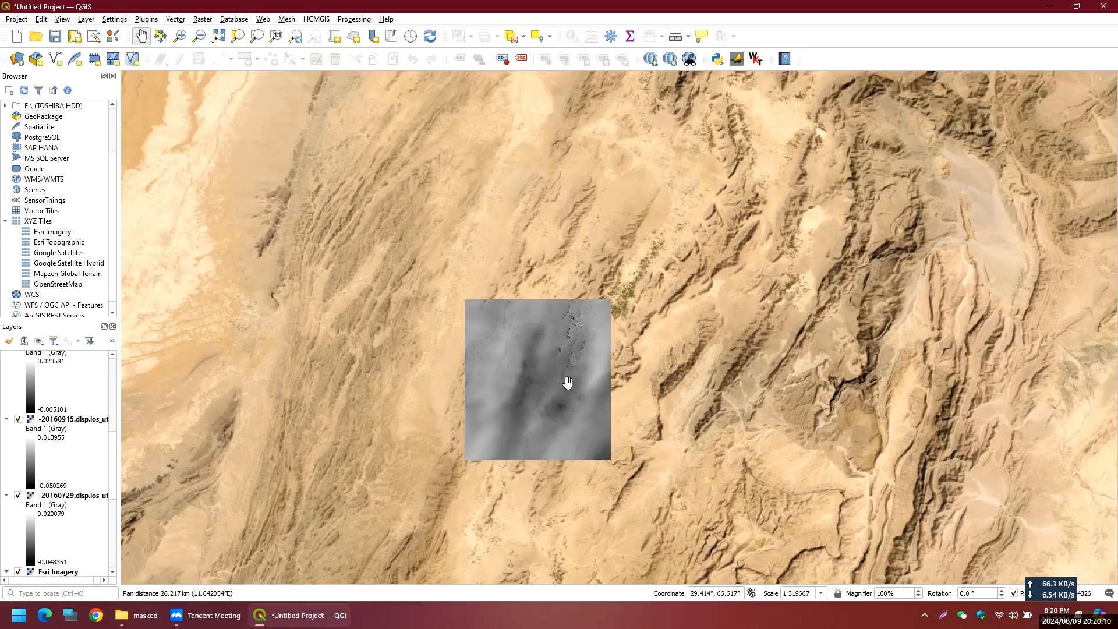
scroll(552, 379, "up", 1)
scroll(51, 369, "up", 5)
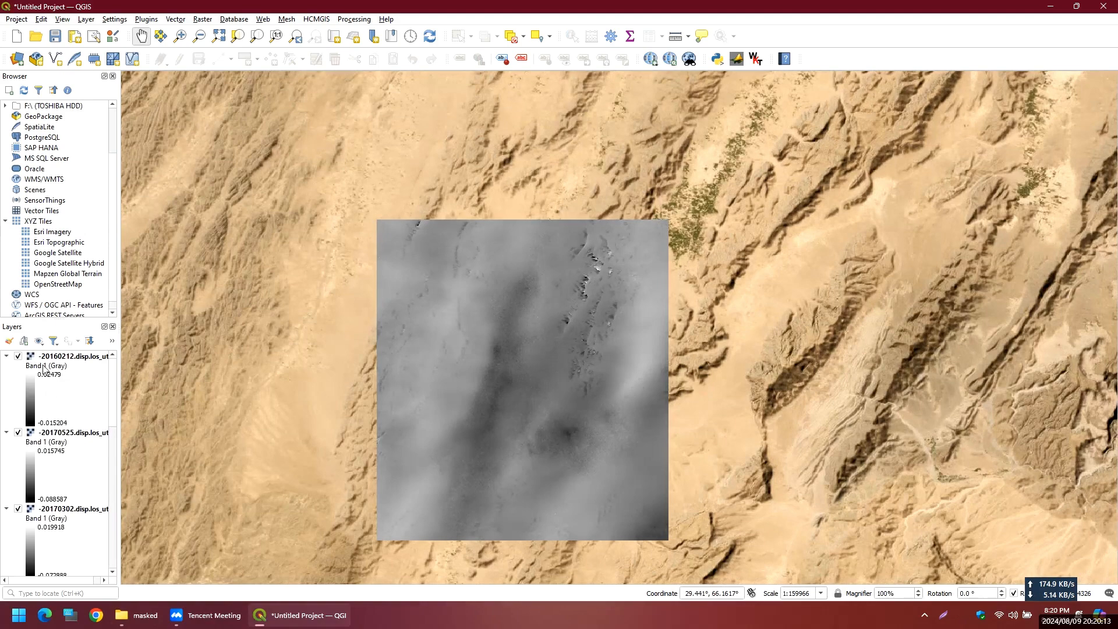
Step: Render the -20160212.disp.los_utm layer as singleband pseudocolor and view the coloured raster over the imagery
double_click(51, 369)
left_click(257, 61)
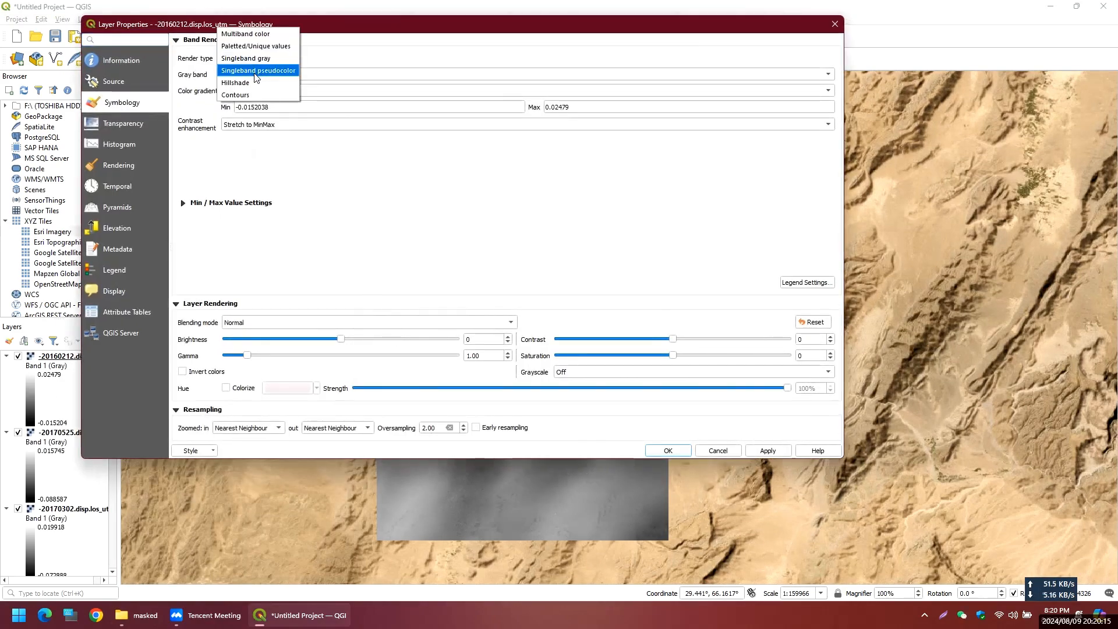
left_click(256, 71)
left_click_drag(247, 413, 238, 413)
left_click(668, 451)
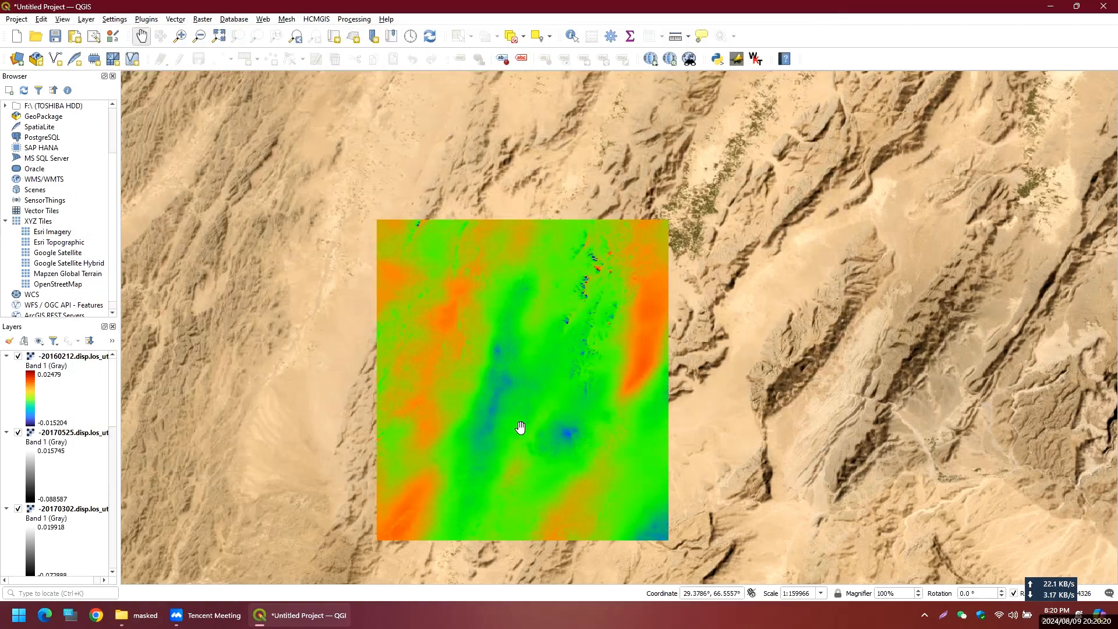
left_click_drag(614, 421, 669, 313)
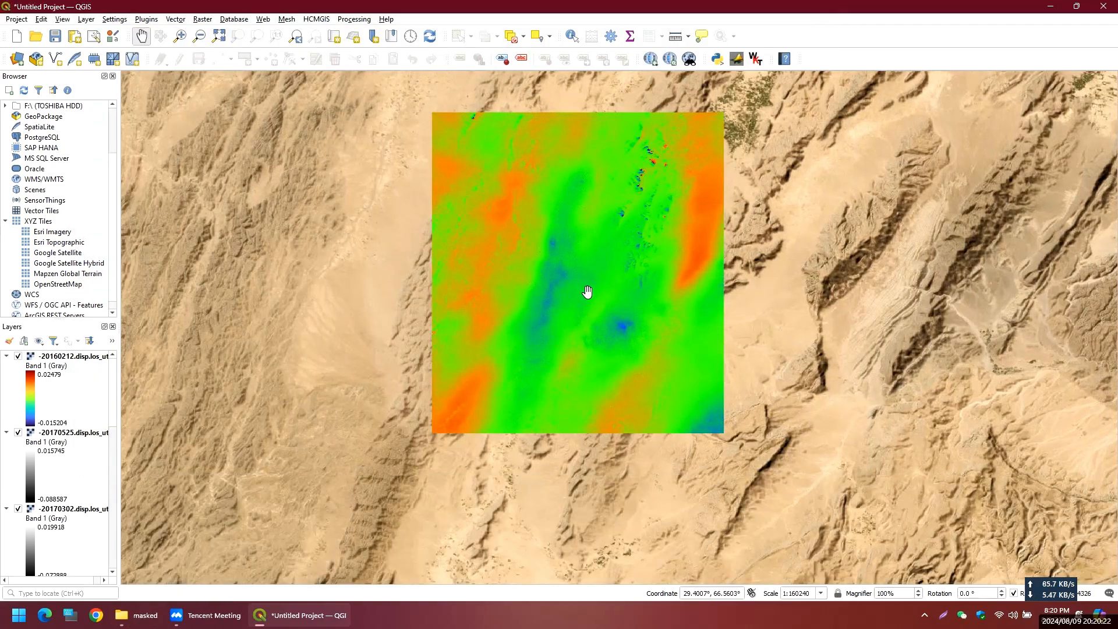